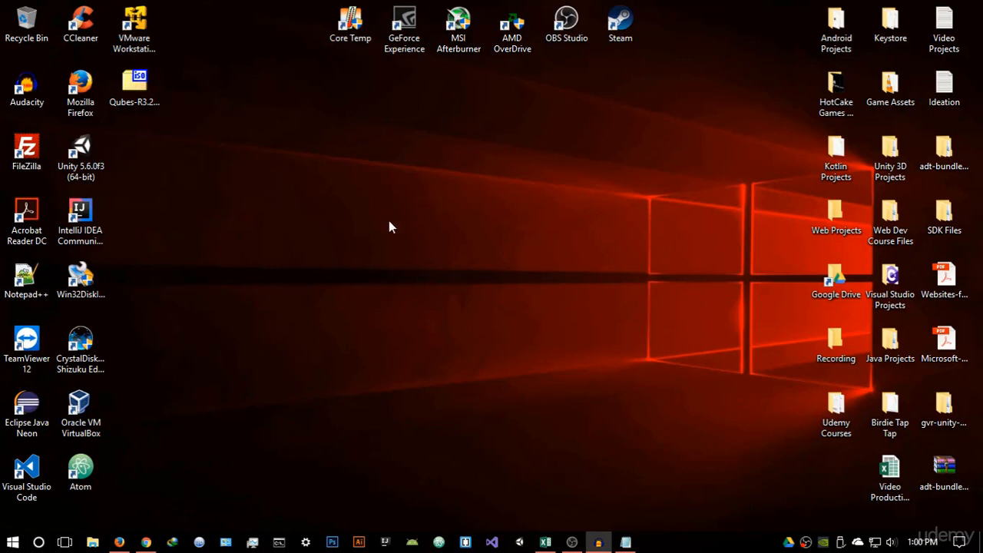
Search Google for "qubes os" in a new browser tab and open the official Qubes OS website
{"action": "left_click", "coordinate": [119, 542]}
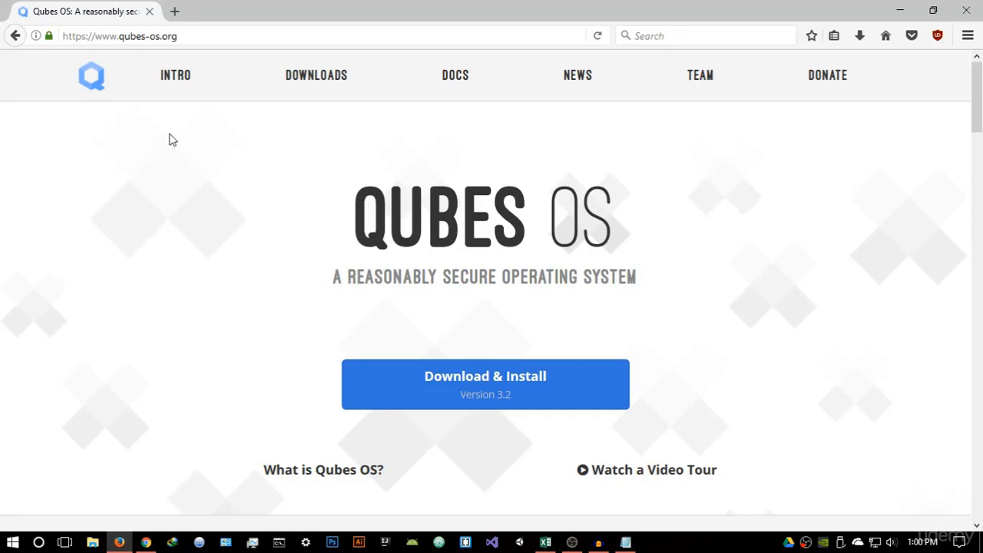
{"action": "left_click", "coordinate": [198, 39]}
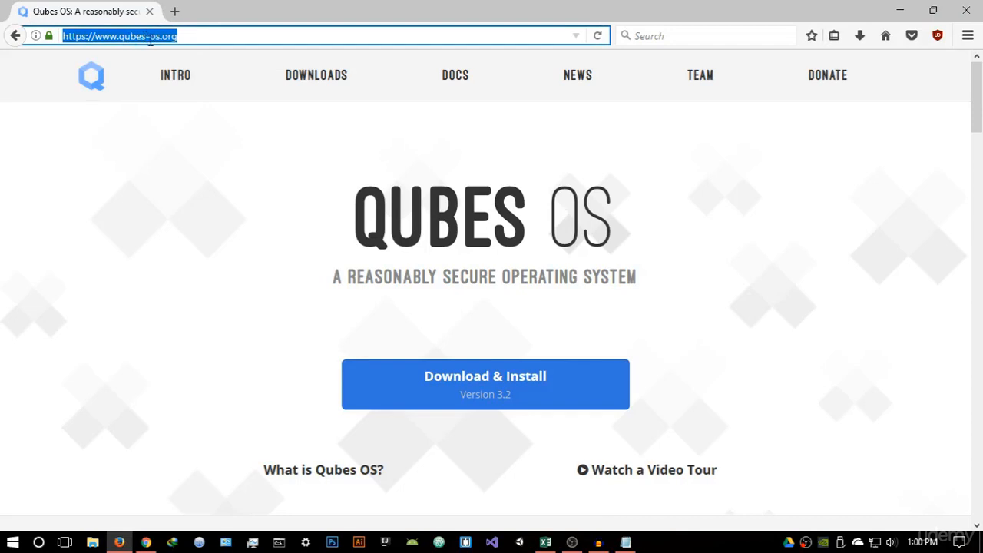
{"action": "left_click", "coordinate": [191, 30]}
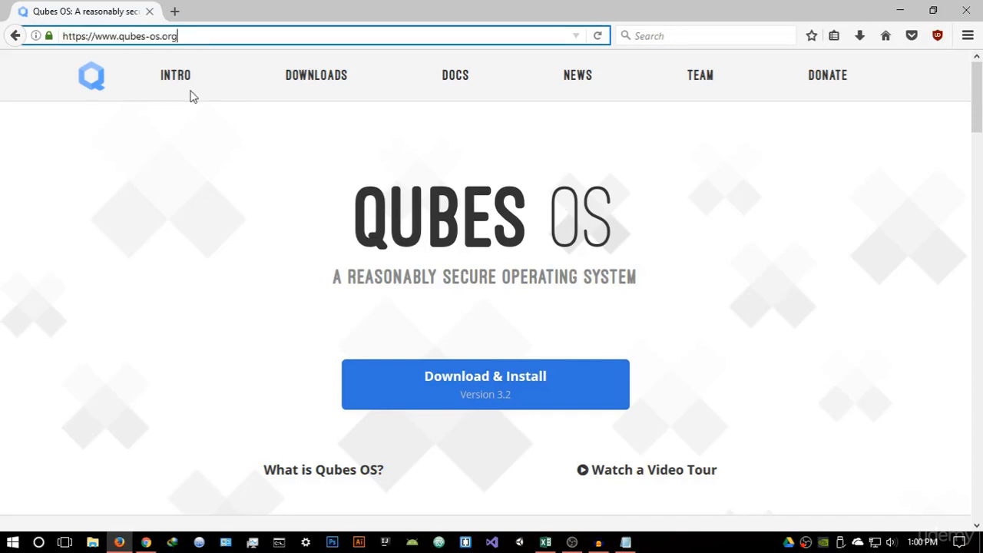
{"action": "left_click", "coordinate": [181, 10]}
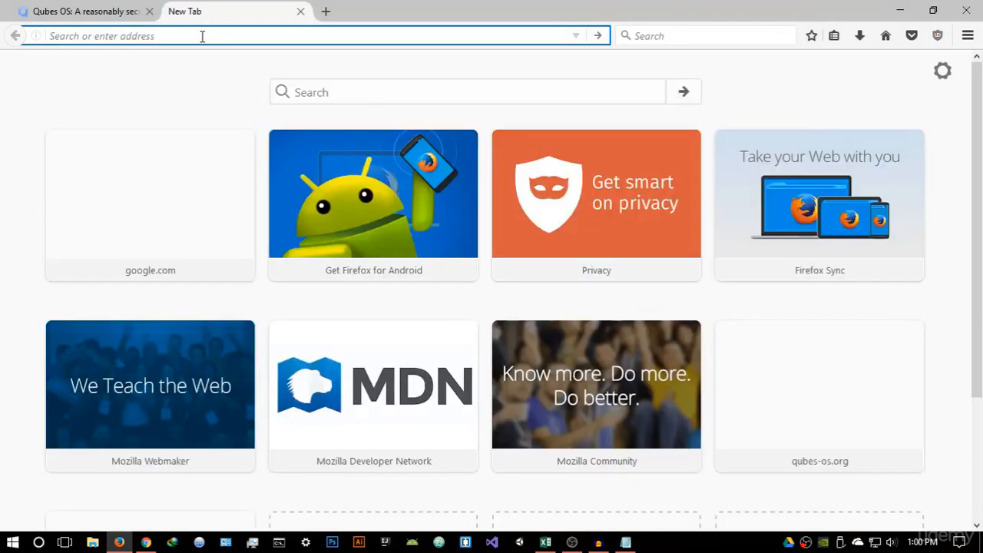
{"action": "type", "text": "qubes os"}
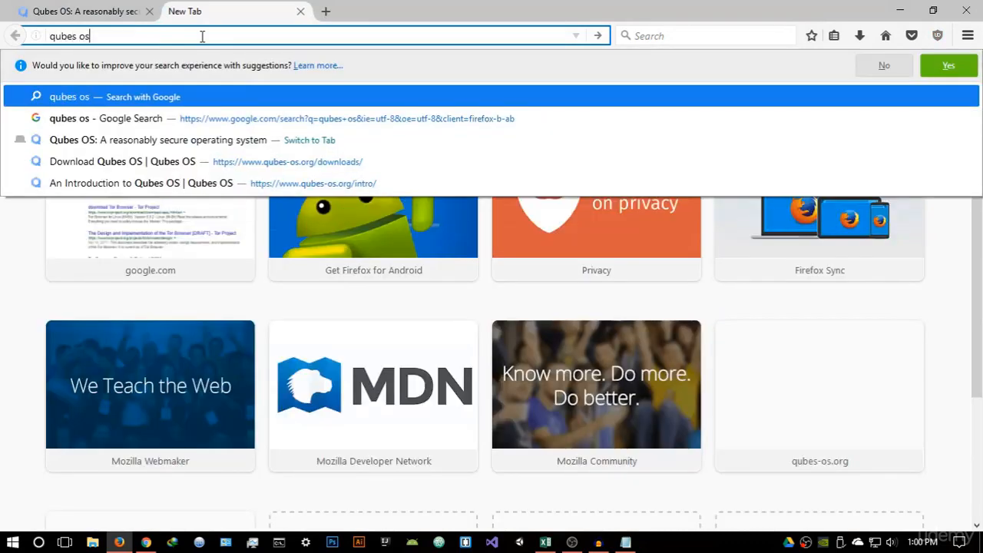
{"action": "key", "text": "Return"}
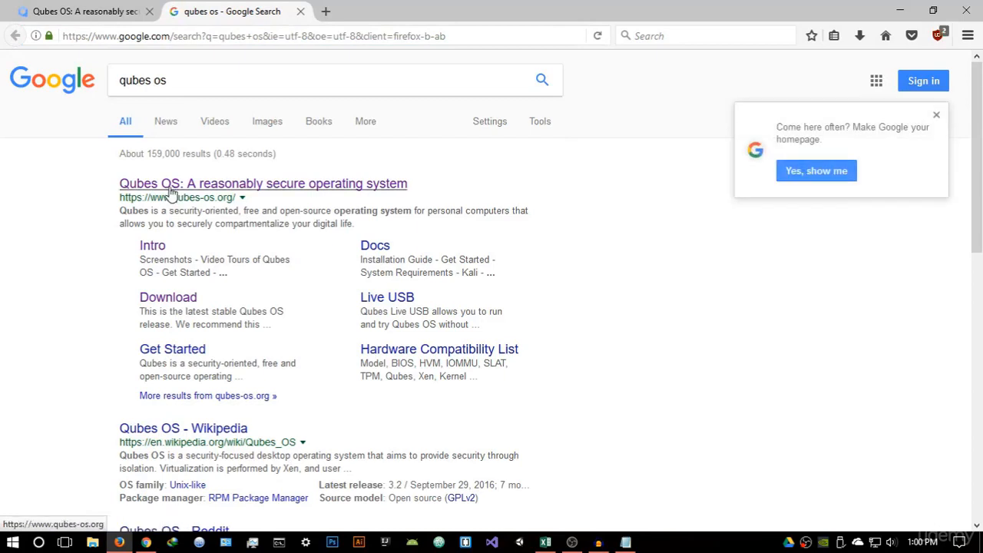
{"action": "left_click", "coordinate": [171, 191]}
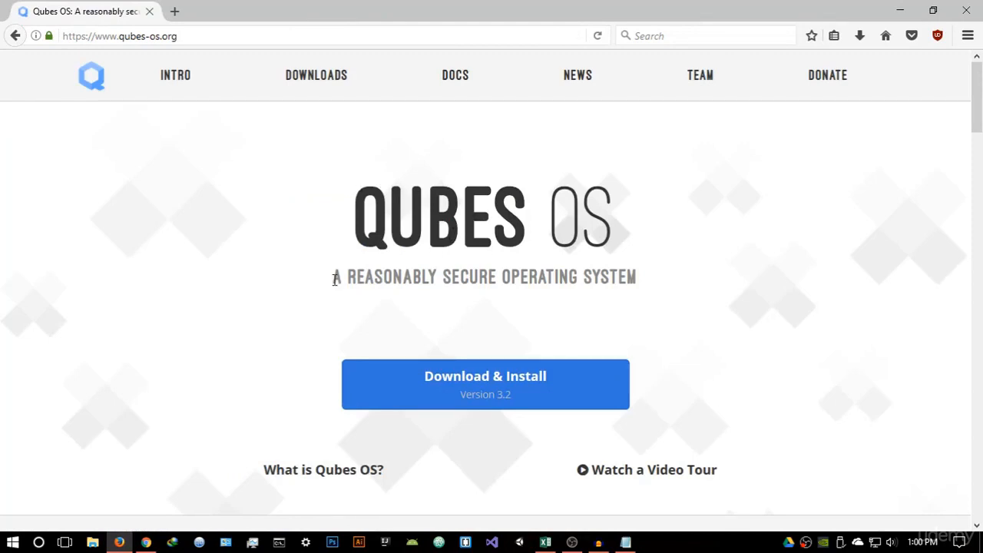
Open the "What is Qubes OS?" introduction page from the Qubes OS home page
{"action": "left_click_drag", "start_coordinate": [334, 278], "coordinate": [639, 303]}
{"action": "left_click", "coordinate": [636, 308]}
{"action": "scroll", "coordinate": [638, 309], "scroll_direction": "down", "scroll_amount": 2}
{"action": "scroll", "coordinate": [549, 307], "scroll_direction": "down", "scroll_amount": 2}
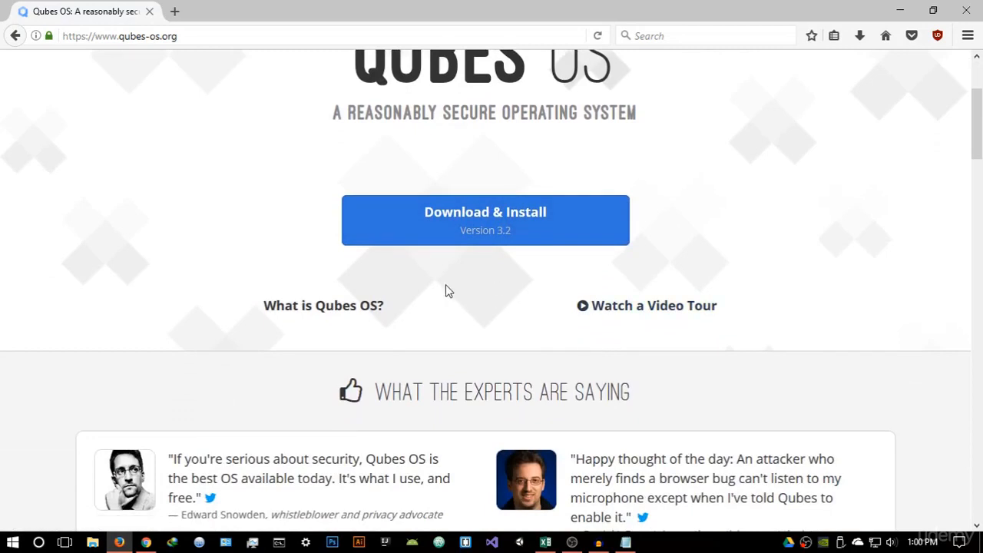
{"action": "left_click", "coordinate": [315, 307]}
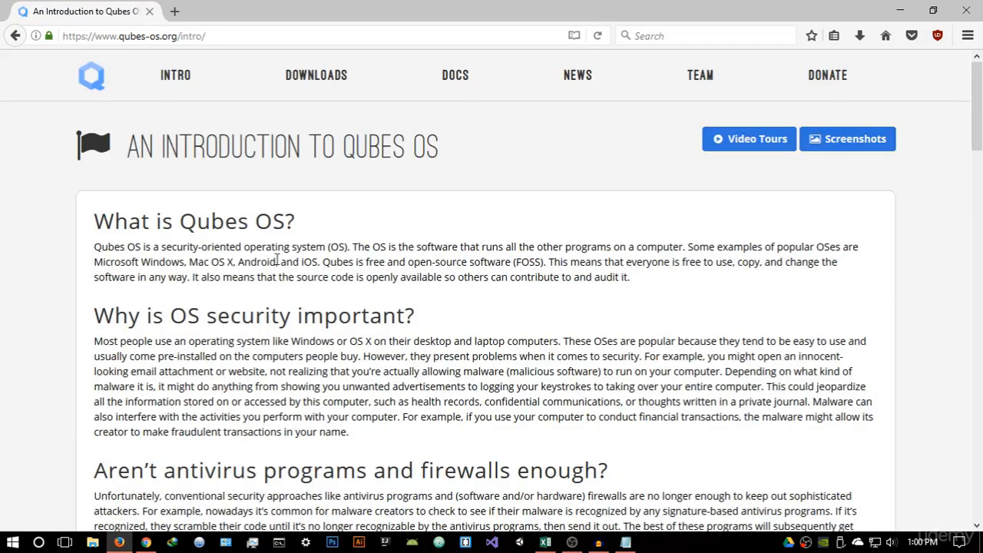
Read the introduction's opening description, then go back to the Qubes OS home page
{"action": "left_click_drag", "start_coordinate": [94, 246], "coordinate": [334, 249]}
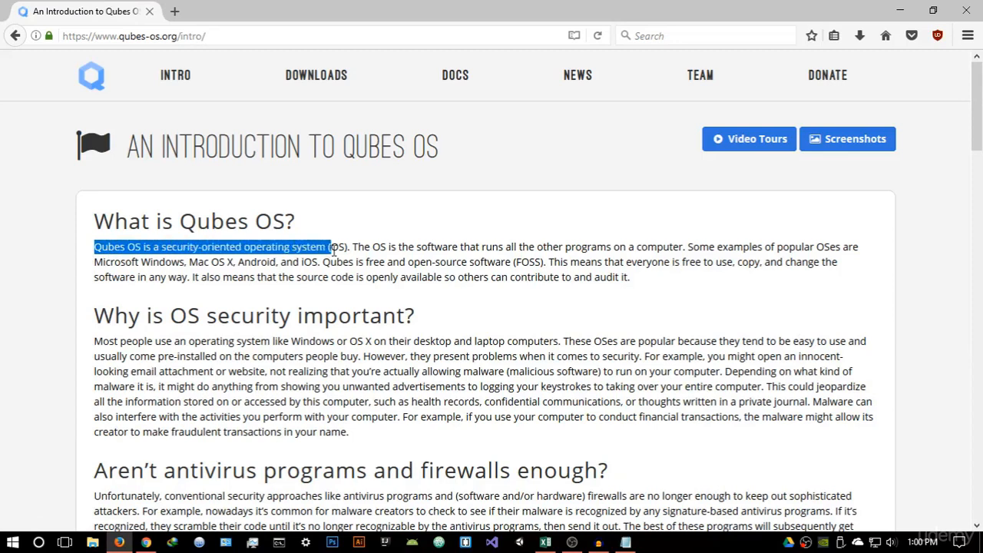
{"action": "left_click", "coordinate": [364, 240]}
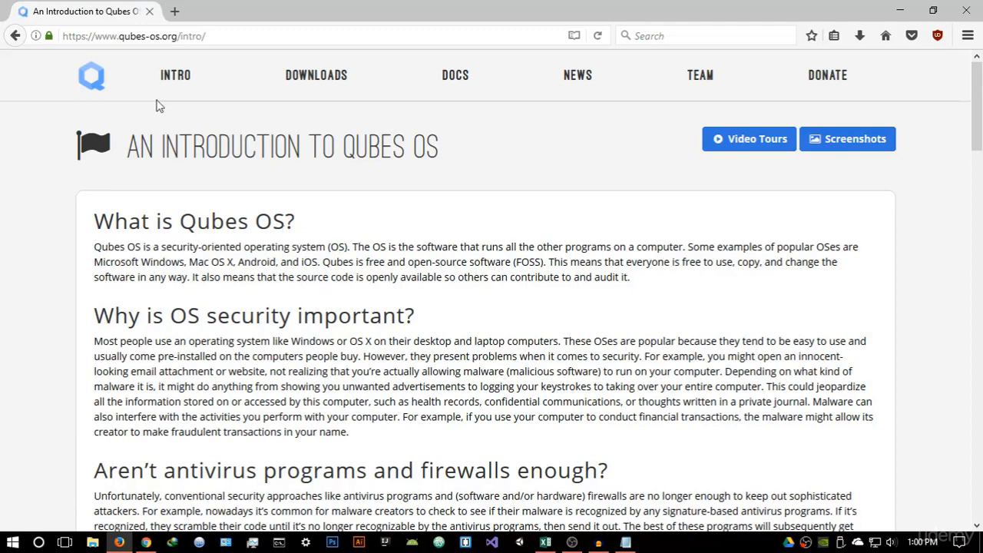
{"action": "left_click", "coordinate": [98, 82]}
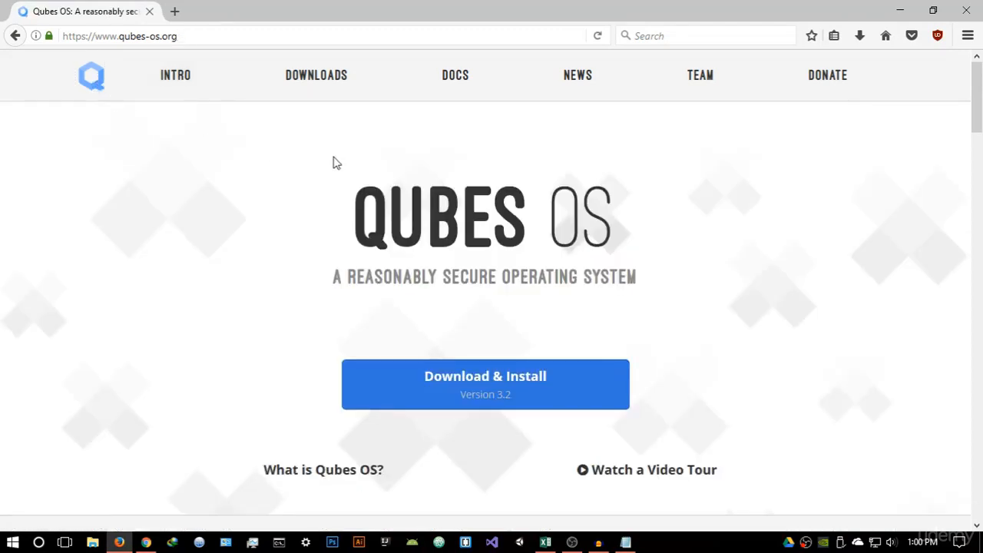
{"action": "scroll", "coordinate": [334, 163], "scroll_direction": "down", "scroll_amount": 3}
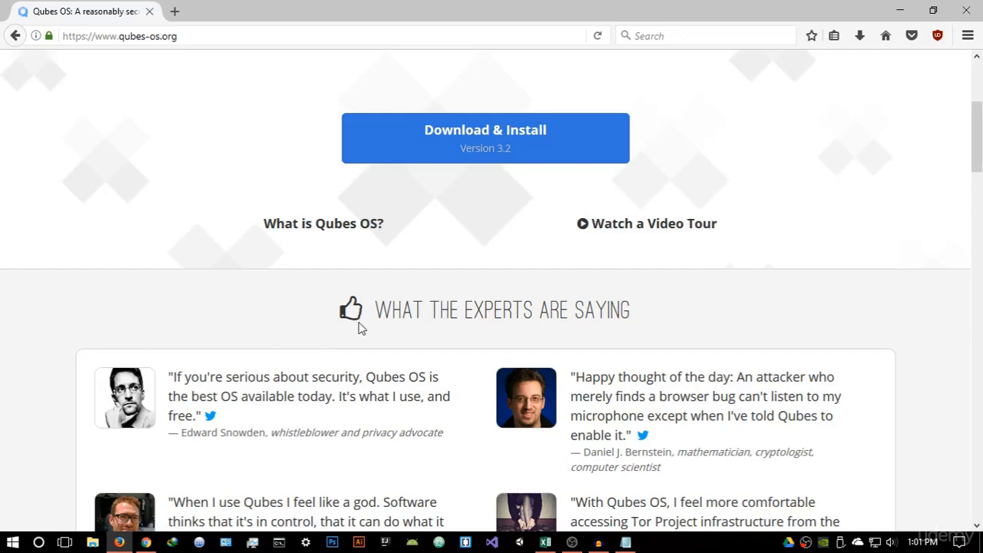
{"action": "scroll", "coordinate": [358, 328], "scroll_direction": "up", "scroll_amount": 3}
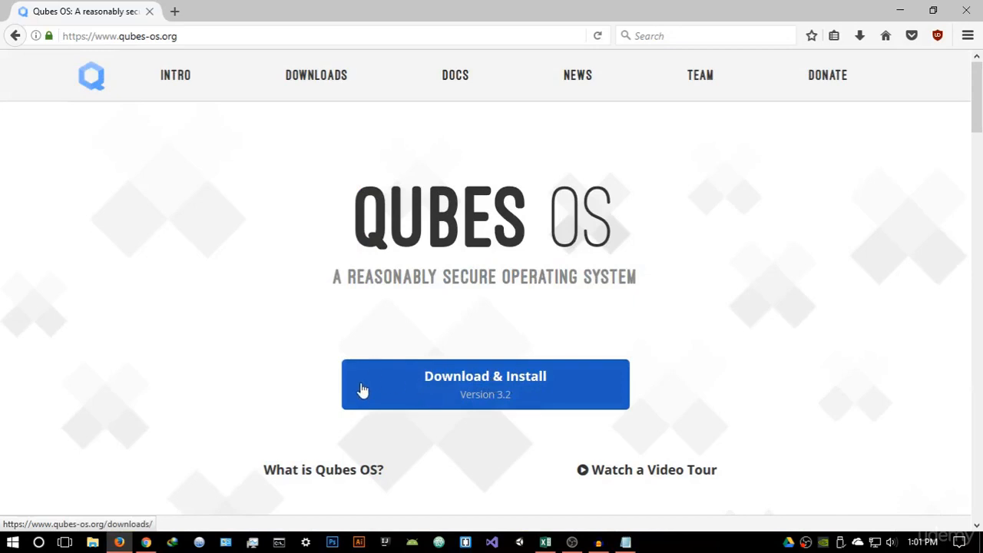
Open the Download & Install page and review the Qubes Release 3.2 ISO file and its size
{"action": "left_click", "coordinate": [529, 394]}
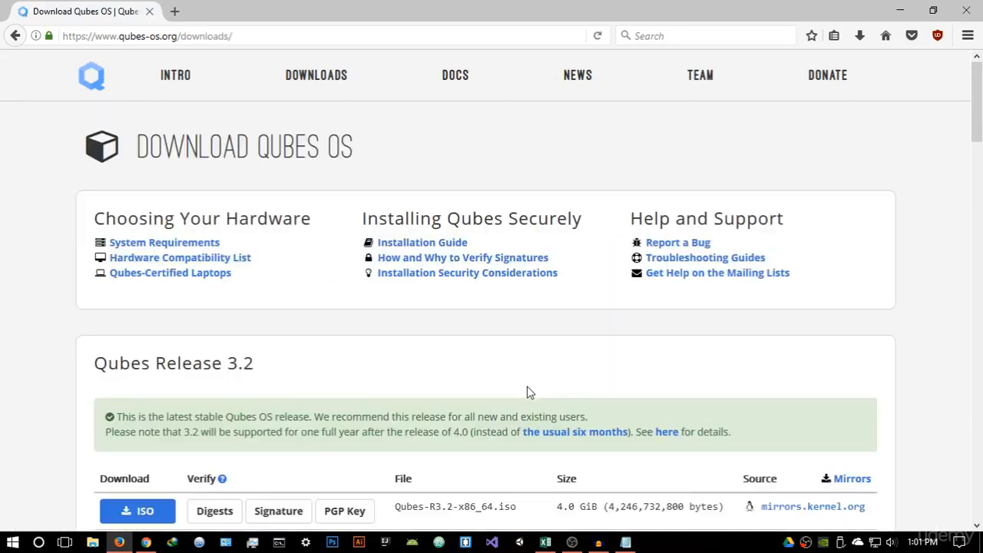
{"action": "scroll", "coordinate": [389, 312], "scroll_direction": "down", "scroll_amount": 5}
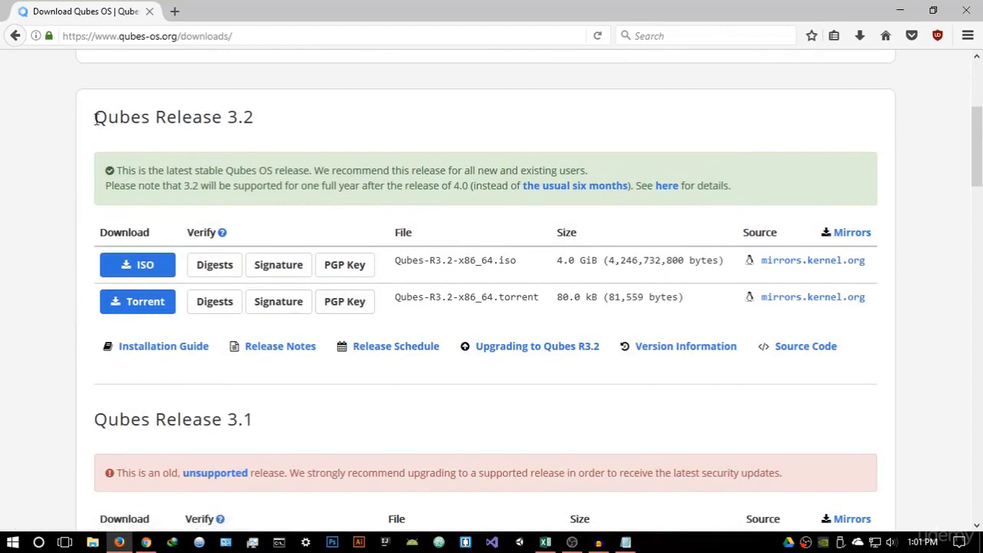
{"action": "mouse_move", "coordinate": [95, 117]}
{"action": "left_mouse_down"}
{"action": "mouse_move", "coordinate": [121, 116]}
{"action": "mouse_move", "coordinate": [97, 118]}
{"action": "left_mouse_up"}
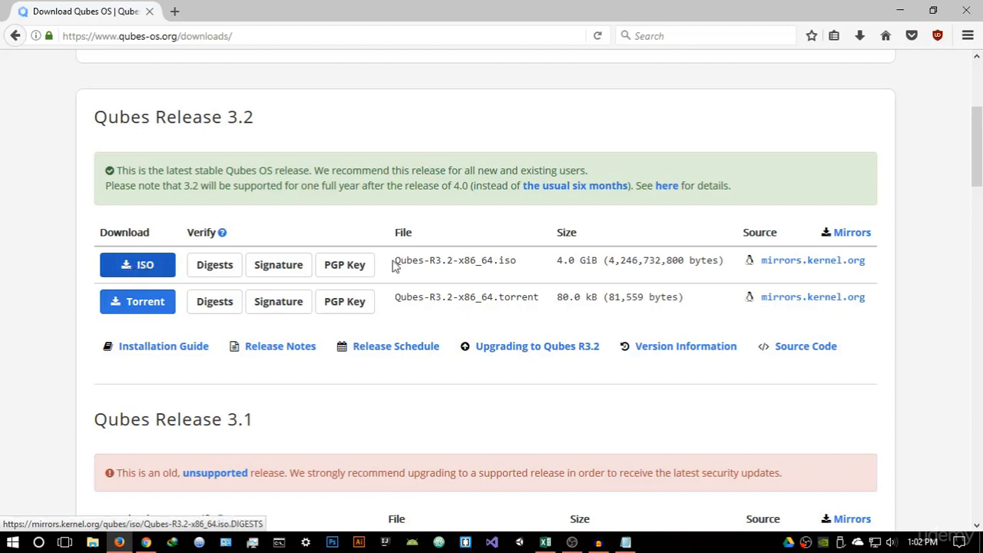
{"action": "left_click_drag", "start_coordinate": [556, 260], "coordinate": [594, 261]}
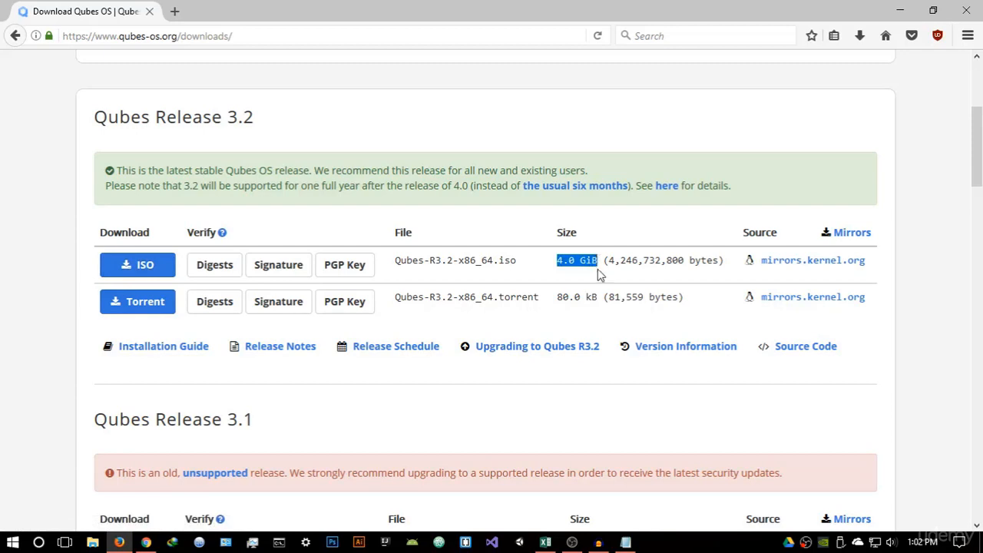
{"action": "left_click", "coordinate": [598, 275]}
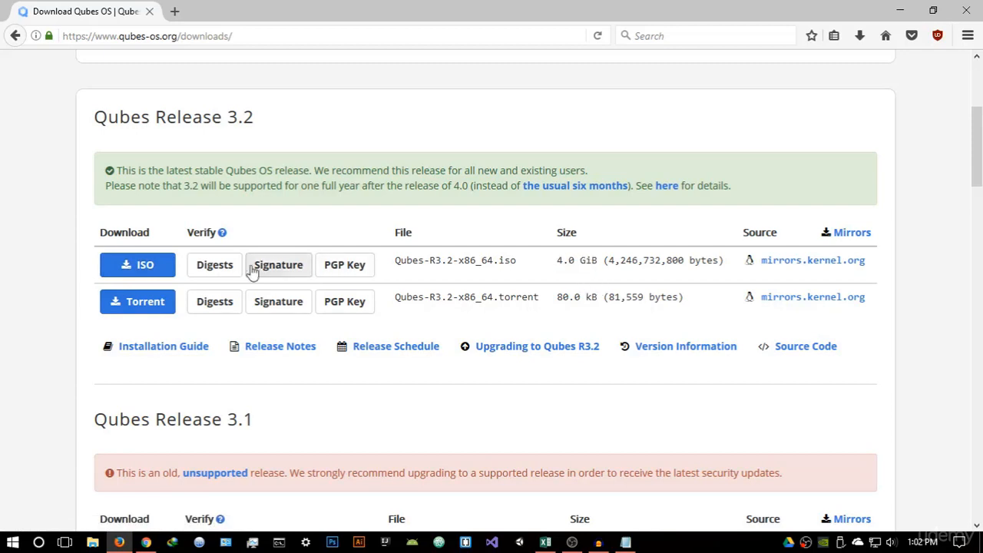
Try to download the Qubes-R3.2-x86_64.iso image for Release 3.2
{"action": "left_click", "coordinate": [159, 275]}
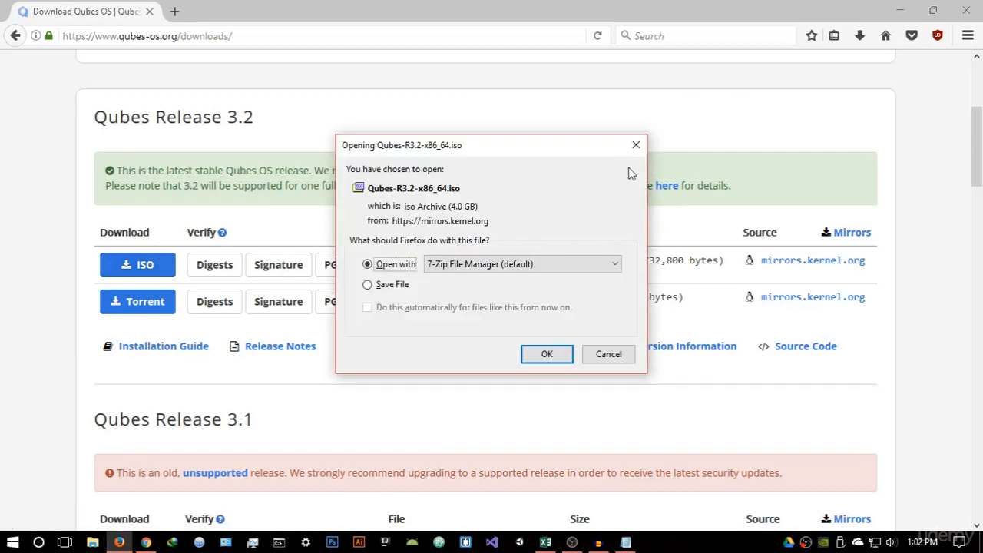
{"action": "left_click", "coordinate": [636, 145]}
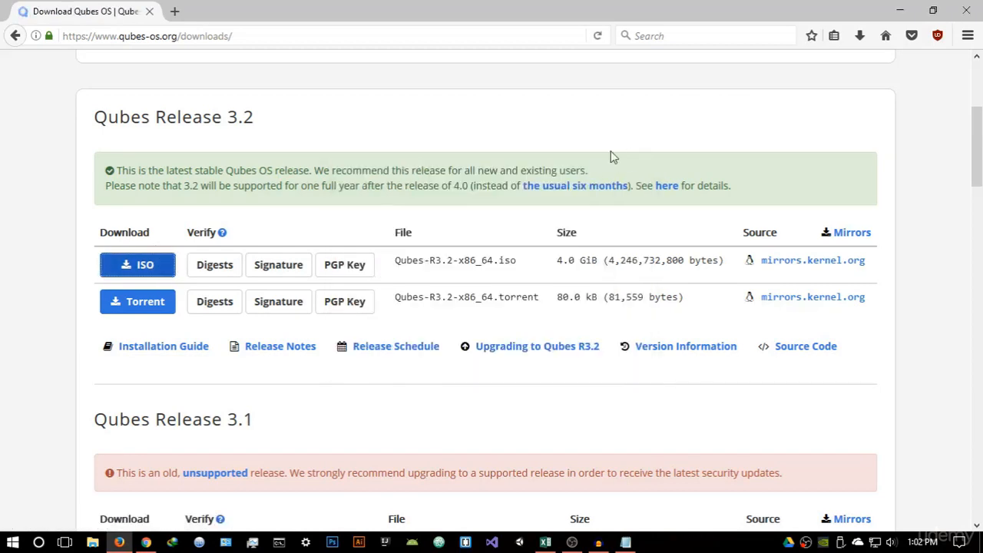
Minimize the browser to show the desktop, refresh the desktop, and return to the downloads page
{"action": "left_click", "coordinate": [903, 11]}
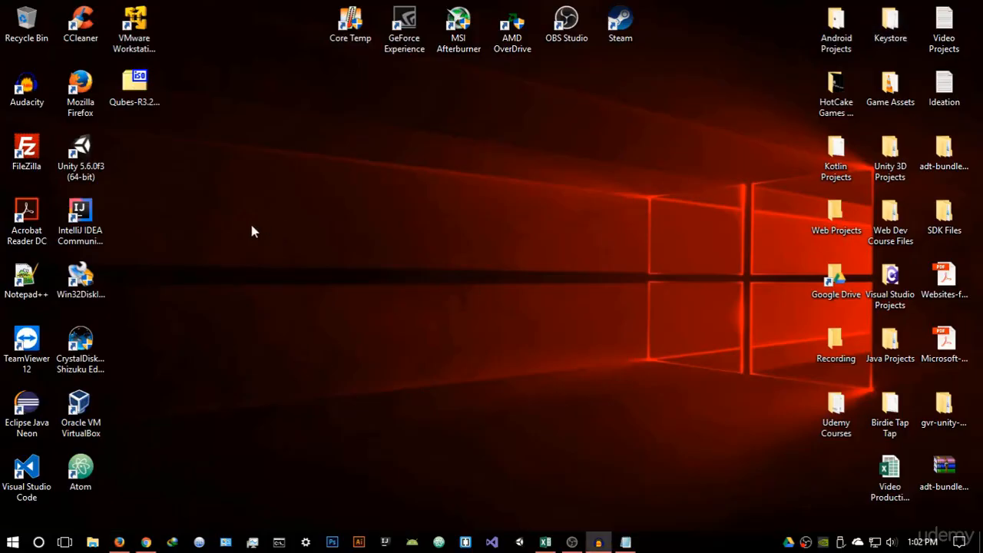
{"action": "right_click", "coordinate": [243, 137]}
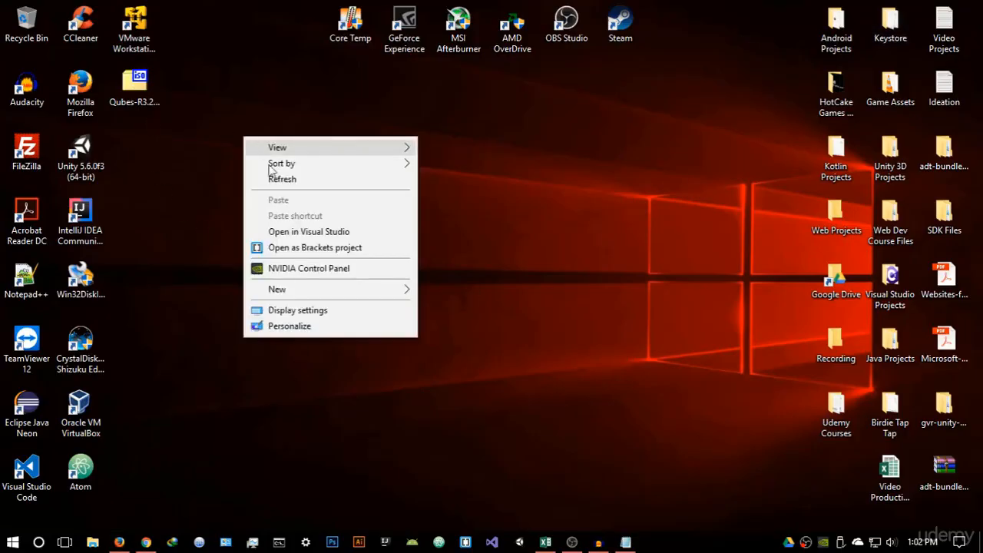
{"action": "left_click", "coordinate": [286, 186]}
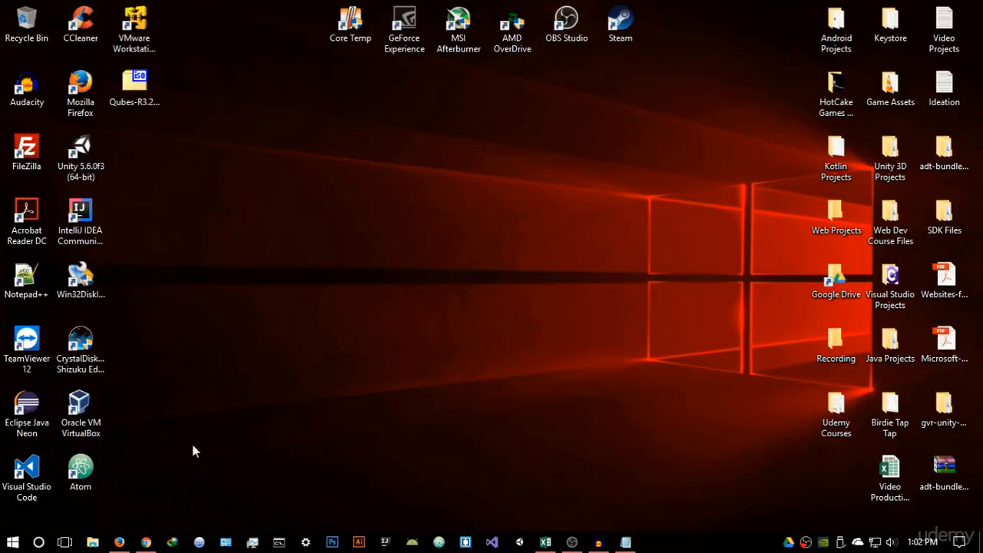
{"action": "left_click", "coordinate": [119, 542]}
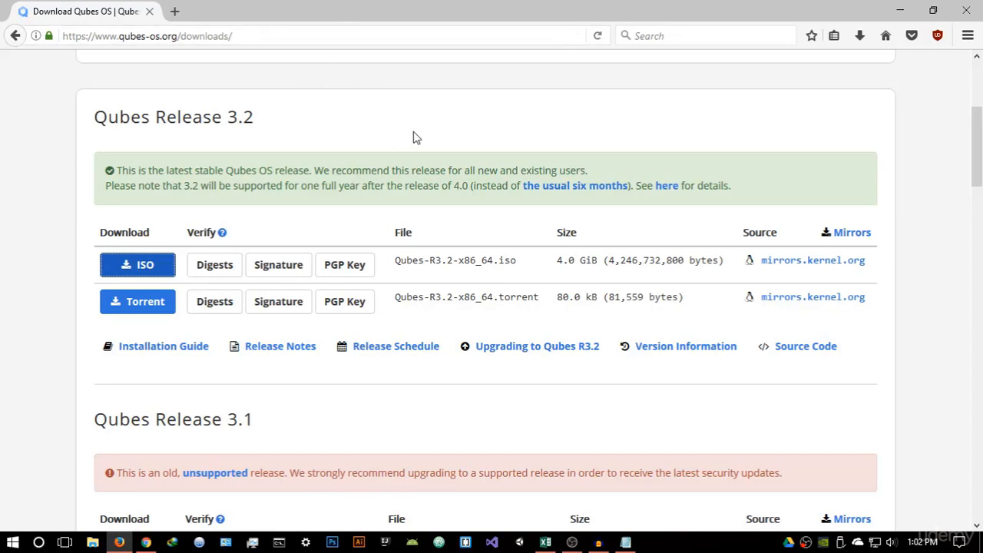
Open the Installation Guide linked under Installing Qubes Securely on the downloads page
{"action": "scroll", "coordinate": [484, 157], "scroll_direction": "up", "scroll_amount": 3}
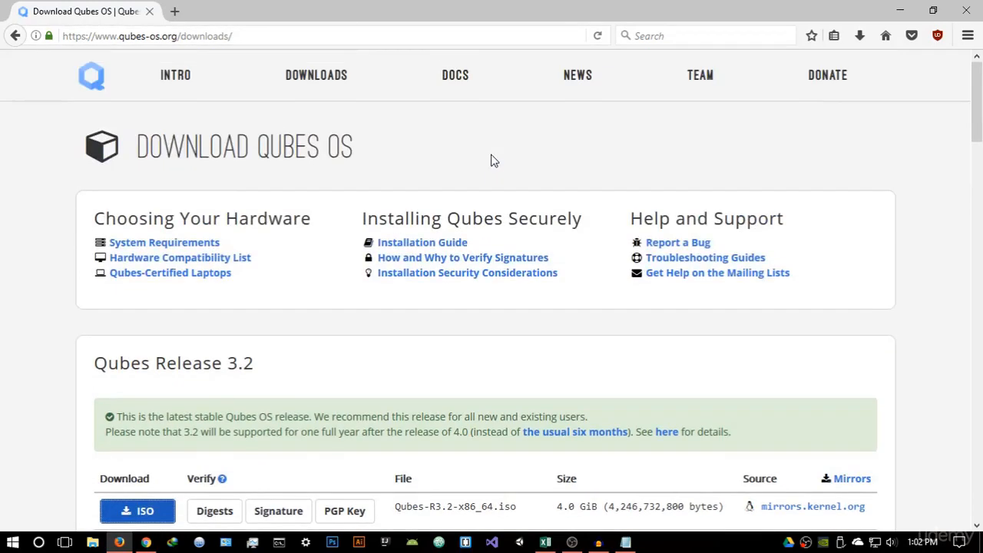
{"action": "scroll", "coordinate": [438, 181], "scroll_direction": "down", "scroll_amount": 2}
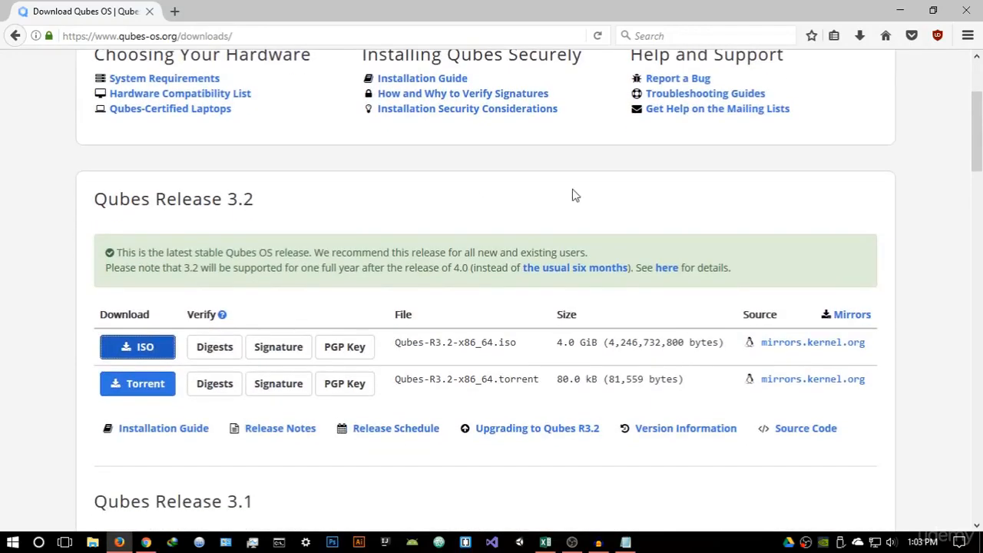
{"action": "scroll", "coordinate": [438, 202], "scroll_direction": "up", "scroll_amount": 2}
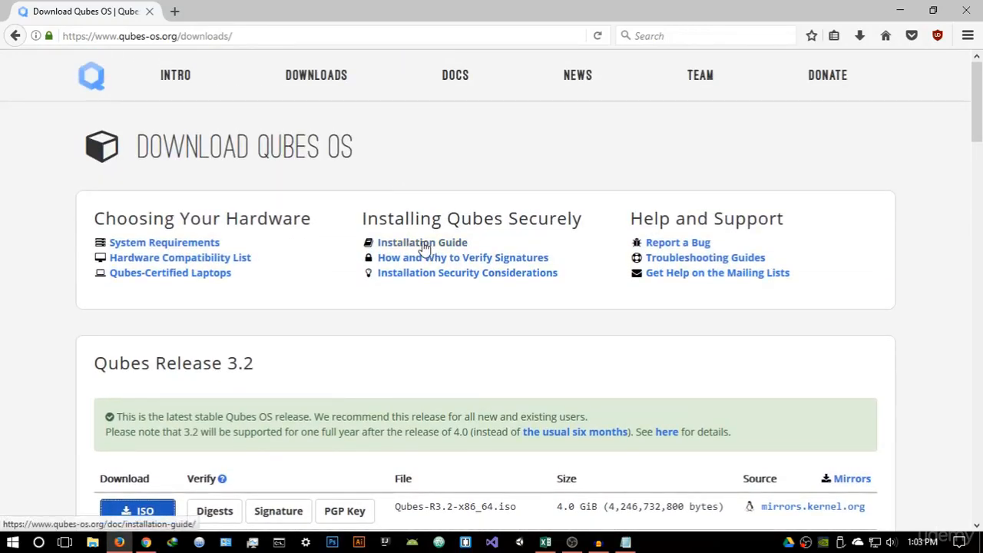
{"action": "left_click", "coordinate": [423, 245]}
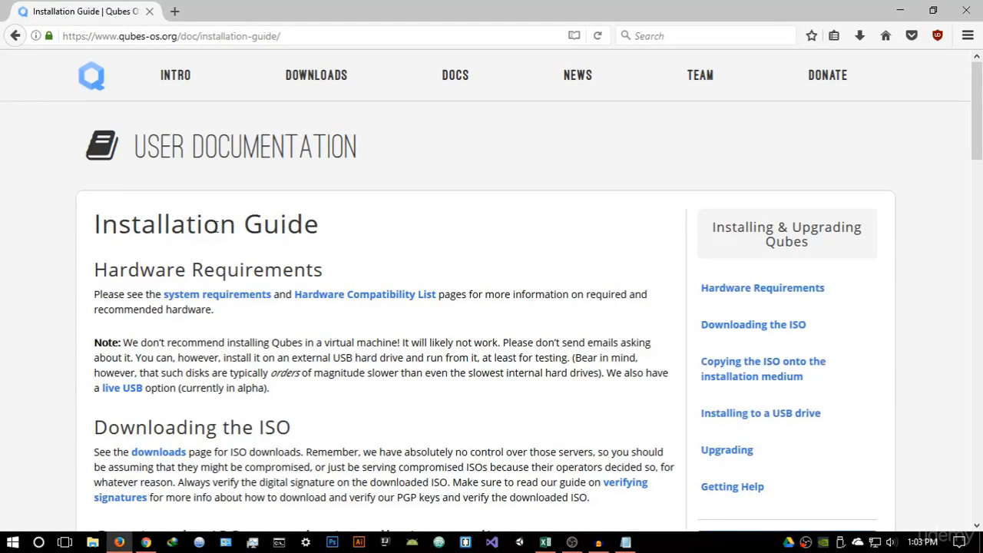
Read the Installation Guide's section on copying the ISO onto the installation medium
{"action": "scroll", "coordinate": [307, 236], "scroll_direction": "down", "scroll_amount": 5}
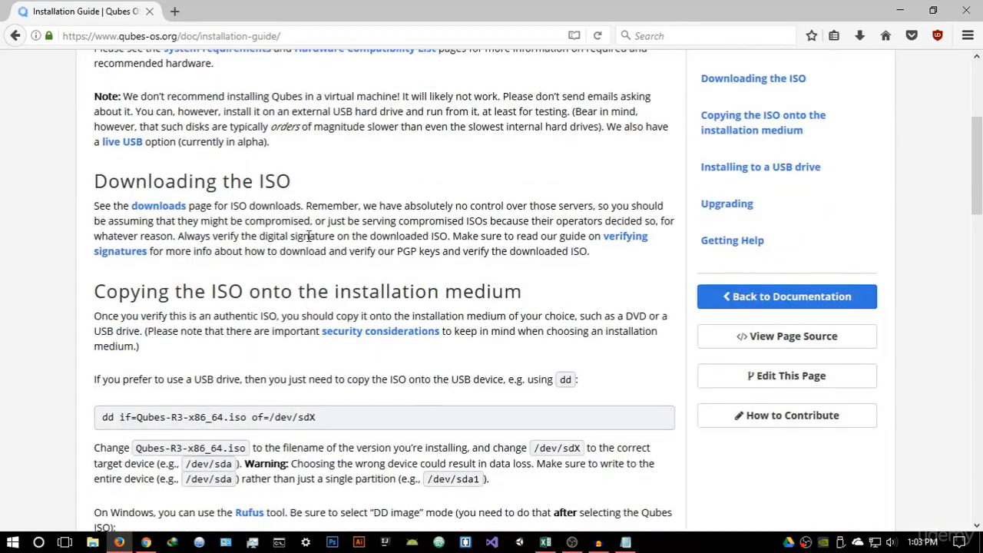
{"action": "scroll", "coordinate": [310, 238], "scroll_direction": "down", "scroll_amount": 3}
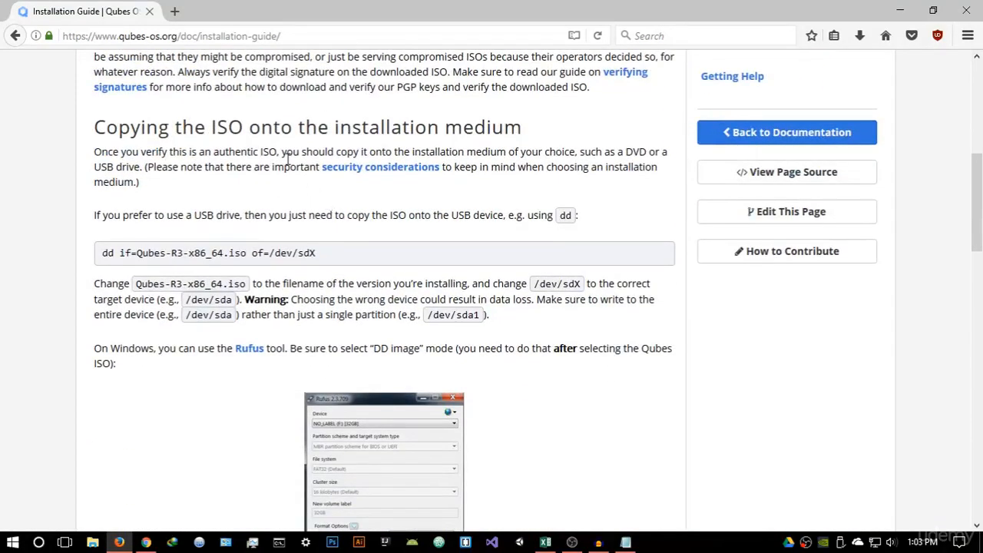
{"action": "scroll", "coordinate": [288, 162], "scroll_direction": "down", "scroll_amount": 5}
{"action": "scroll", "coordinate": [208, 169], "scroll_direction": "up", "scroll_amount": 3}
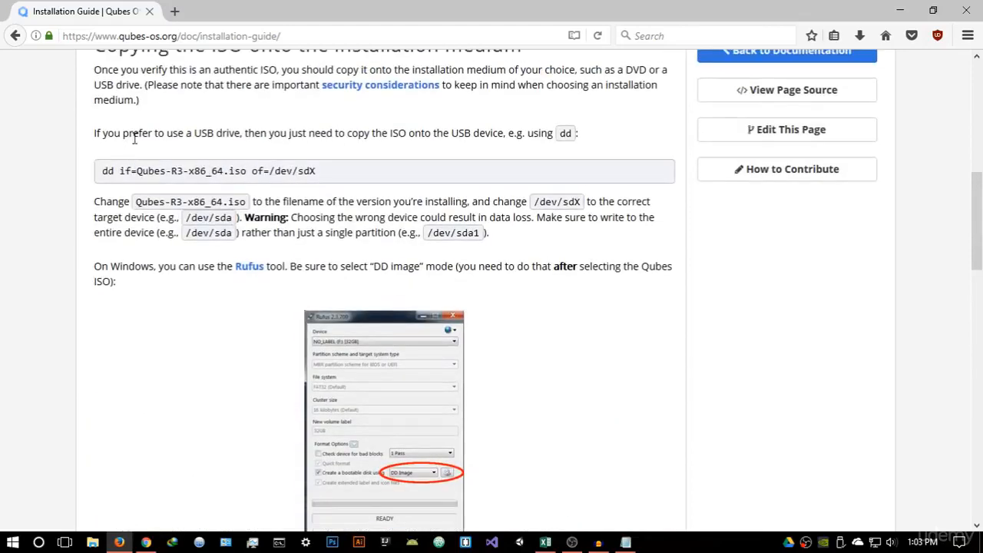
{"action": "scroll", "coordinate": [134, 138], "scroll_direction": "up", "scroll_amount": 3}
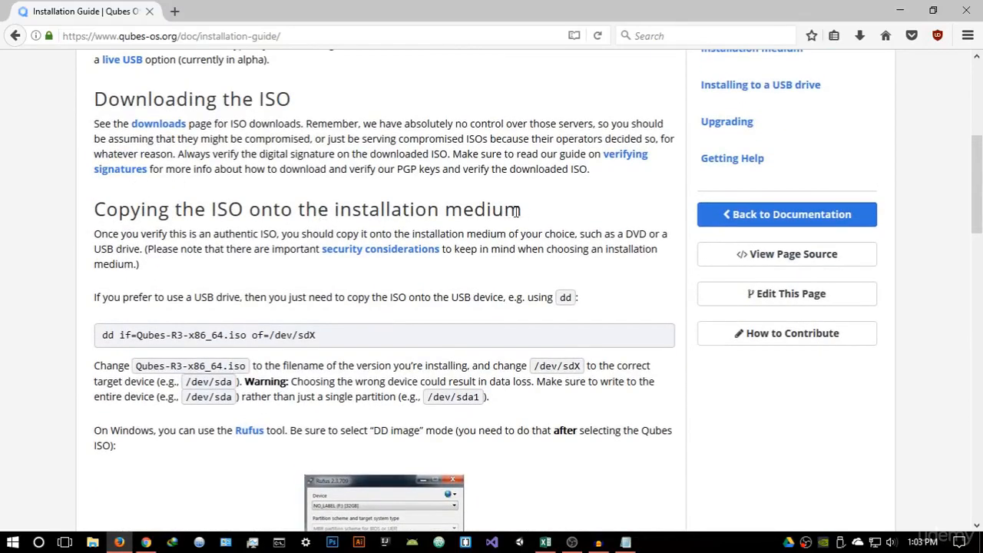
{"action": "left_click_drag", "start_coordinate": [535, 217], "coordinate": [84, 220]}
{"action": "left_click", "coordinate": [105, 231]}
{"action": "scroll", "coordinate": [254, 351], "scroll_direction": "down", "scroll_amount": 3}
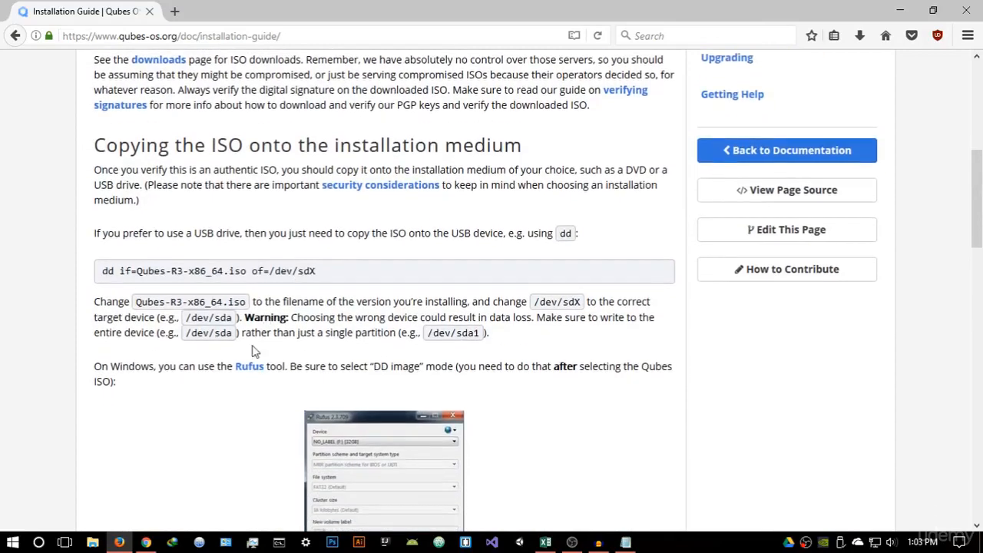
{"action": "scroll", "coordinate": [238, 365], "scroll_direction": "up", "scroll_amount": 1}
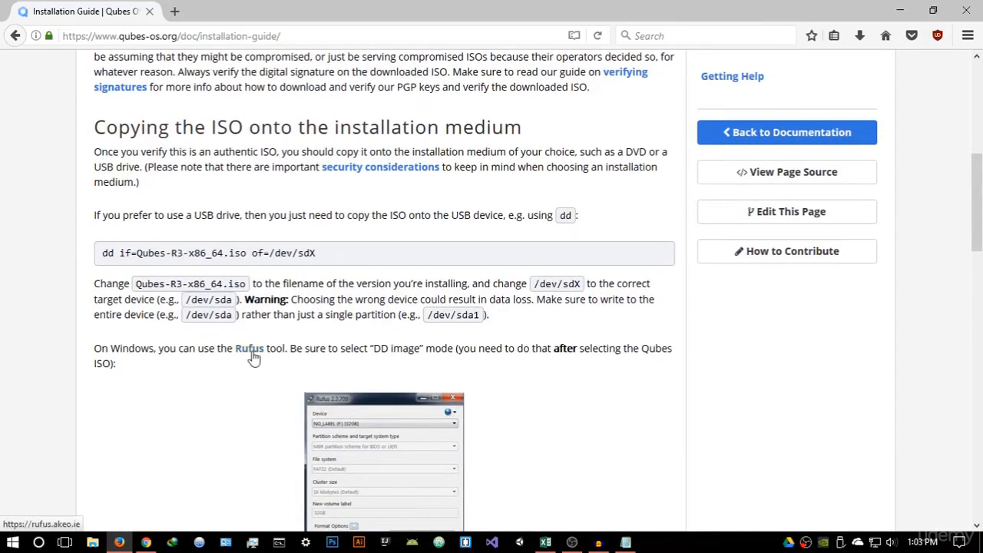
Open the guide's Rufus link in a new tab and switch to that tab
{"action": "right_click", "coordinate": [253, 352]}
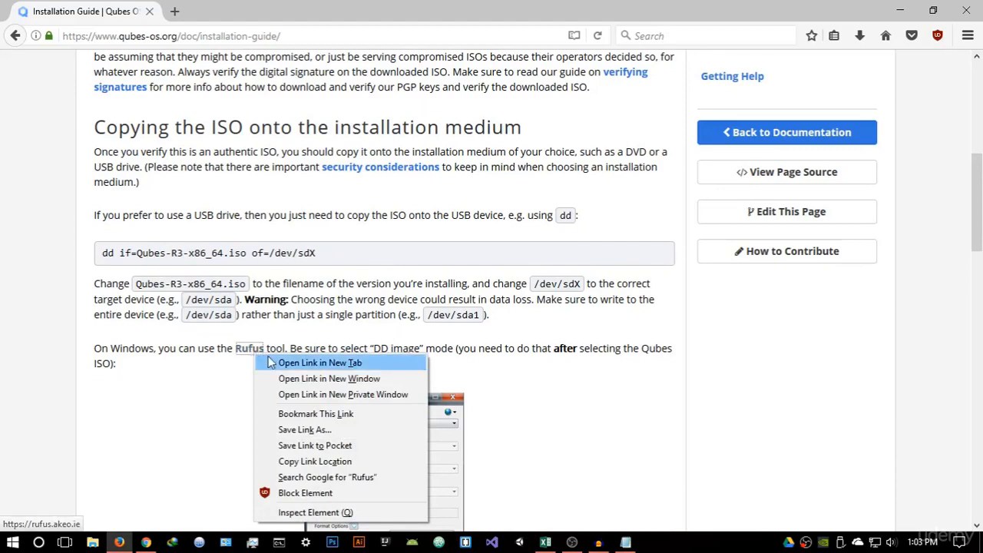
{"action": "left_click", "coordinate": [272, 362]}
{"action": "left_click", "coordinate": [201, 12]}
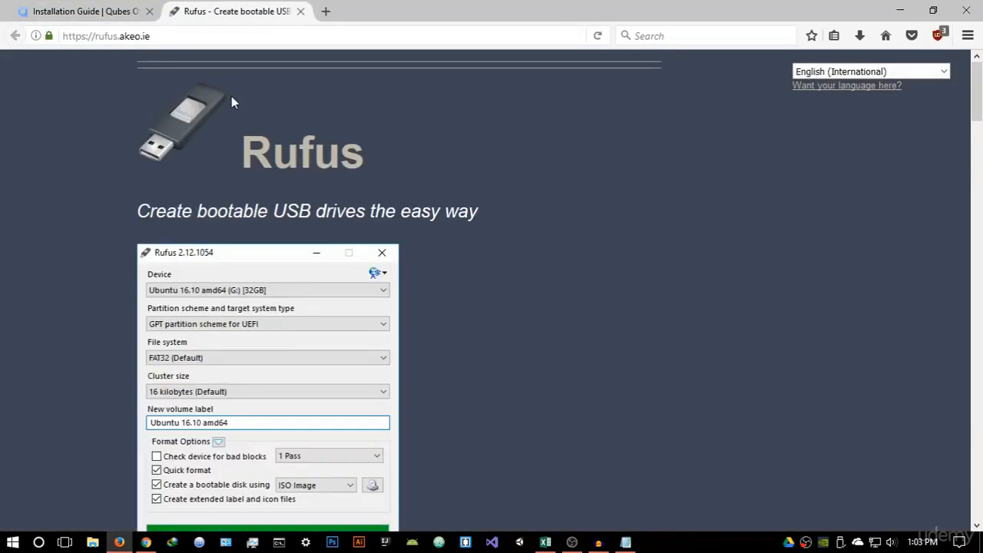
Download Rufus 2.15 from the Rufus website and save the file
{"action": "scroll", "coordinate": [323, 206], "scroll_direction": "down", "scroll_amount": 4}
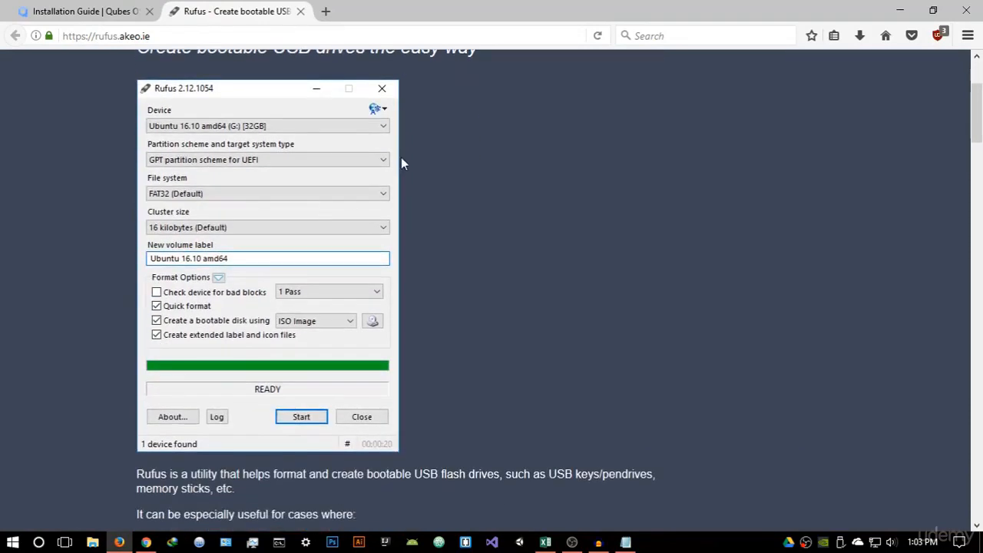
{"action": "scroll", "coordinate": [402, 160], "scroll_direction": "up", "scroll_amount": 2}
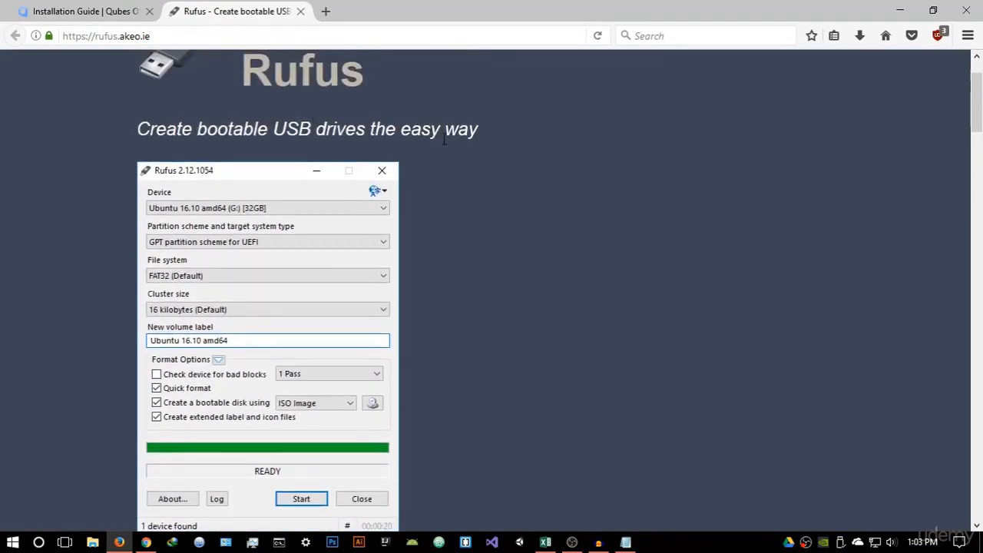
{"action": "scroll", "coordinate": [444, 142], "scroll_direction": "down", "scroll_amount": 4}
{"action": "scroll", "coordinate": [402, 212], "scroll_direction": "down", "scroll_amount": 4}
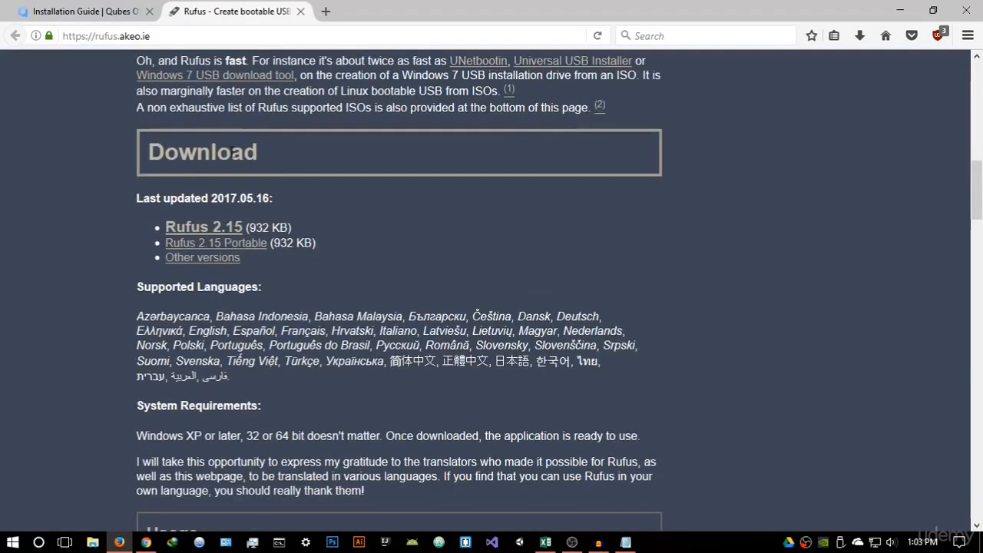
{"action": "left_click", "coordinate": [217, 232]}
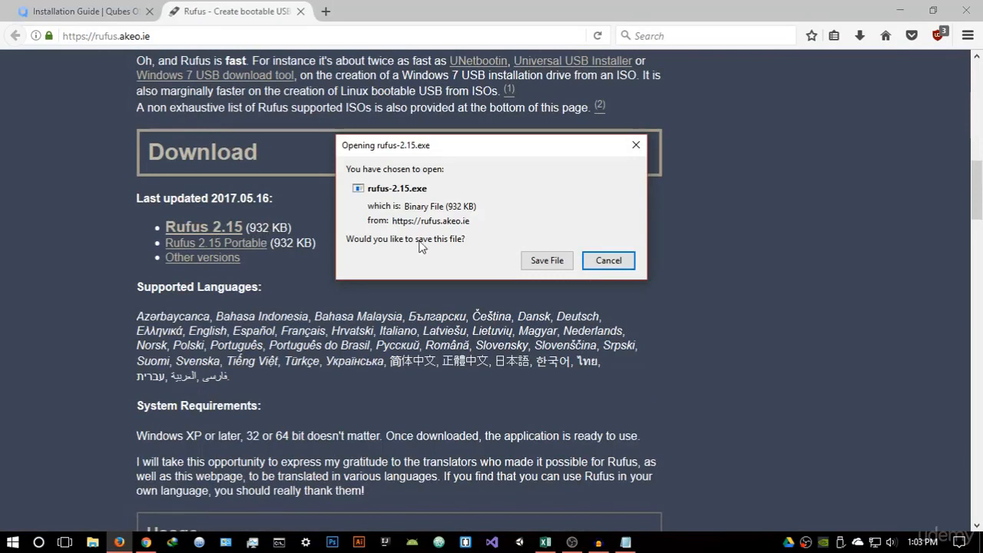
{"action": "left_click", "coordinate": [529, 260]}
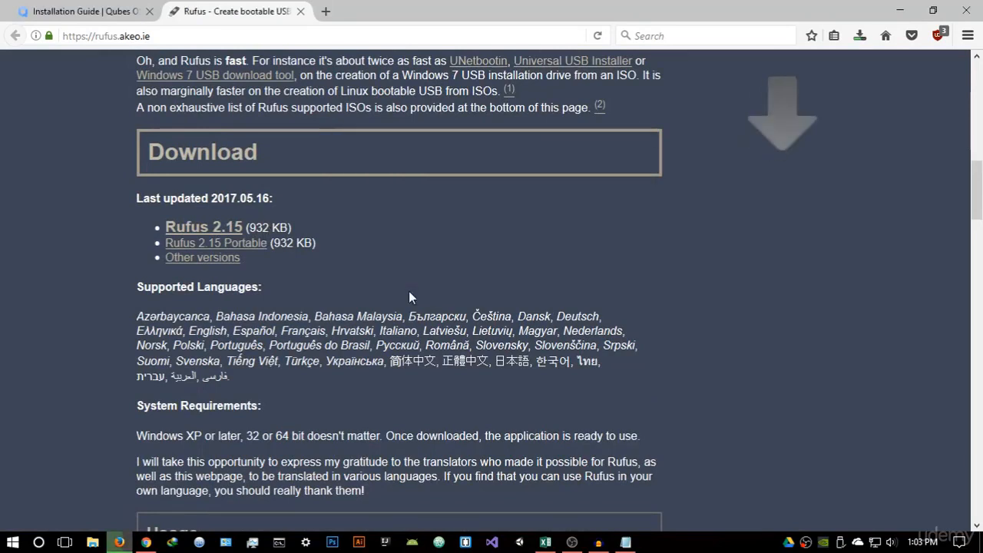
Launch the downloaded rufus-2.15.exe, decline its online update checks, and minimize the browser
{"action": "left_click", "coordinate": [860, 39]}
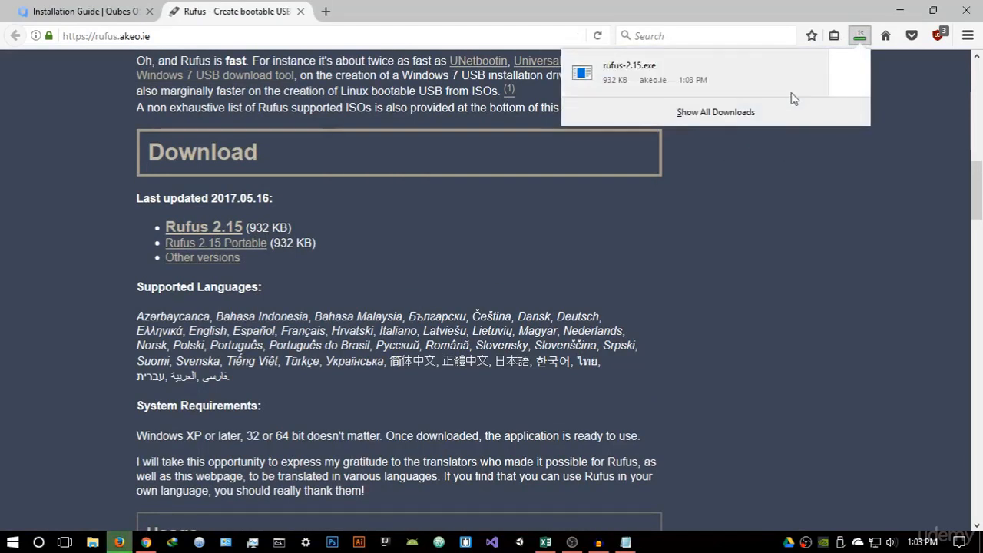
{"action": "left_click", "coordinate": [542, 136]}
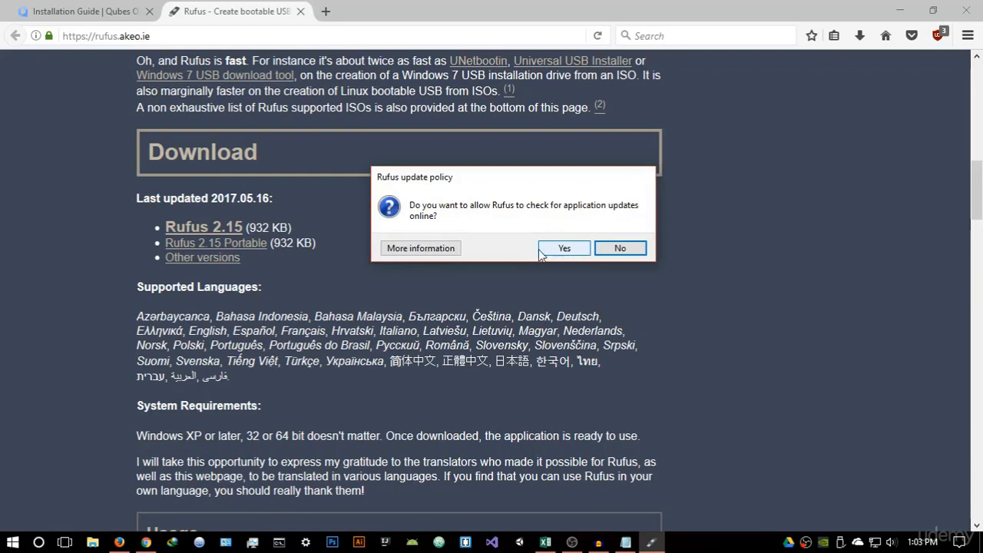
{"action": "left_click", "coordinate": [606, 251]}
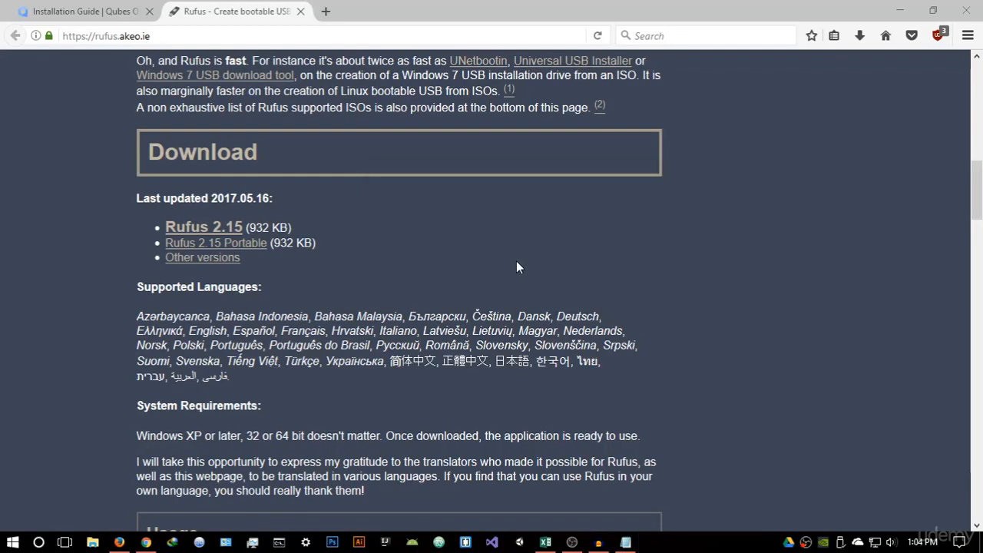
{"action": "left_click", "coordinate": [898, 10]}
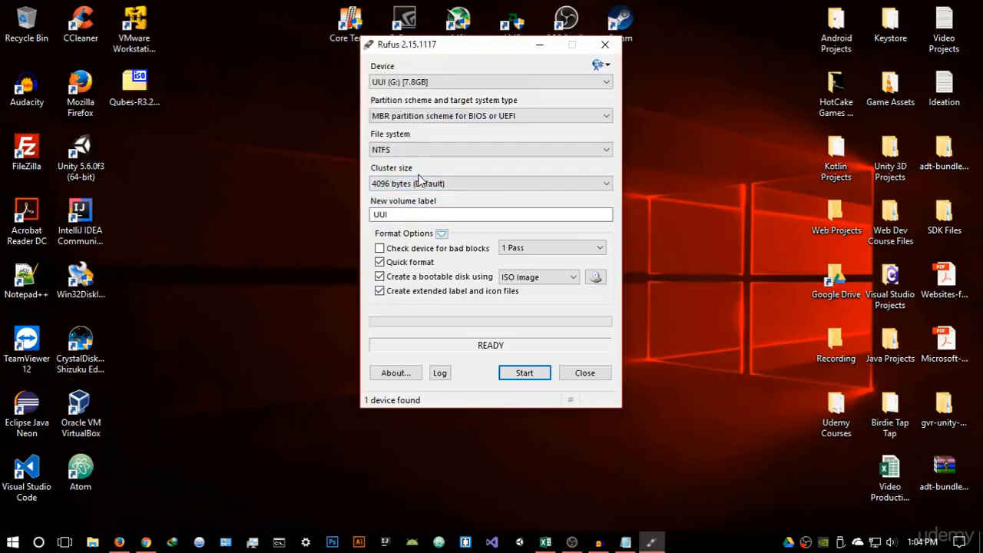
In Rufus, select the UUI (G:) [7.8GB] drive as device and FAT32 (Default) as file system
{"action": "left_click_drag", "start_coordinate": [456, 51], "coordinate": [489, 84]}
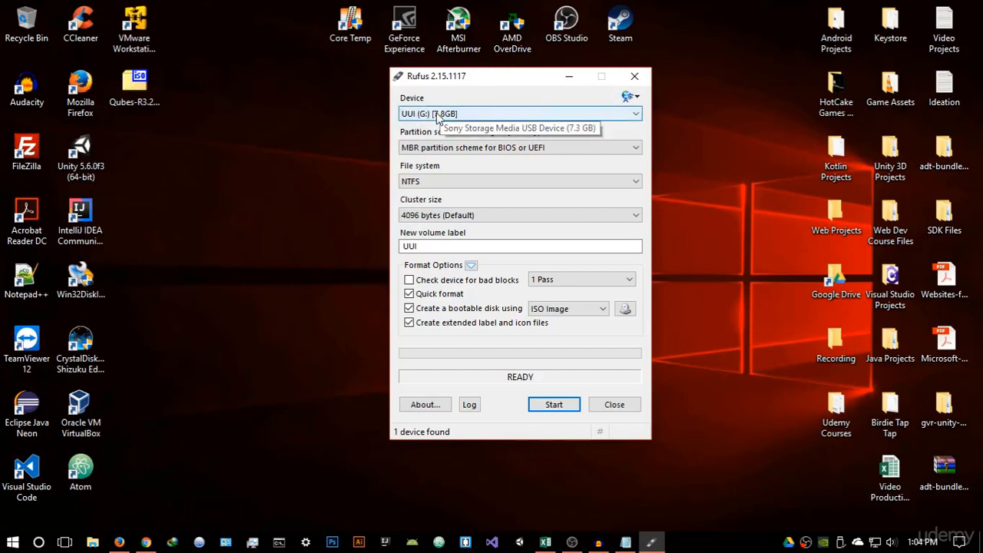
{"action": "left_click", "coordinate": [458, 115]}
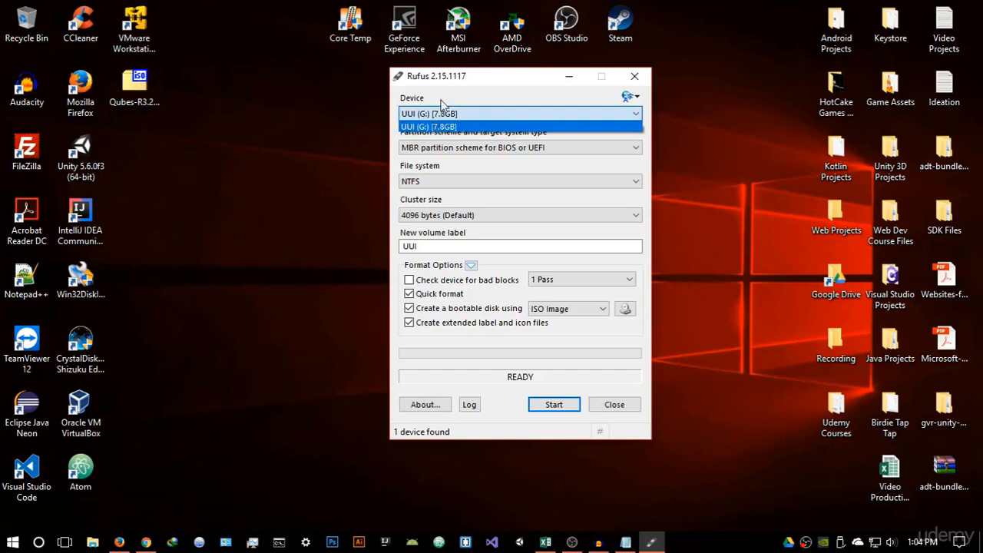
{"action": "left_click", "coordinate": [442, 127]}
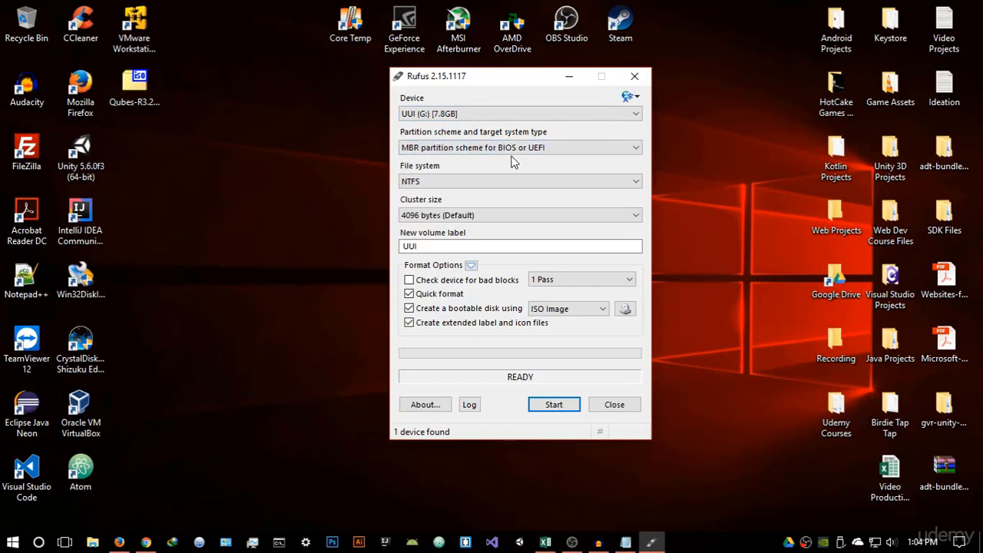
{"action": "left_click", "coordinate": [471, 184]}
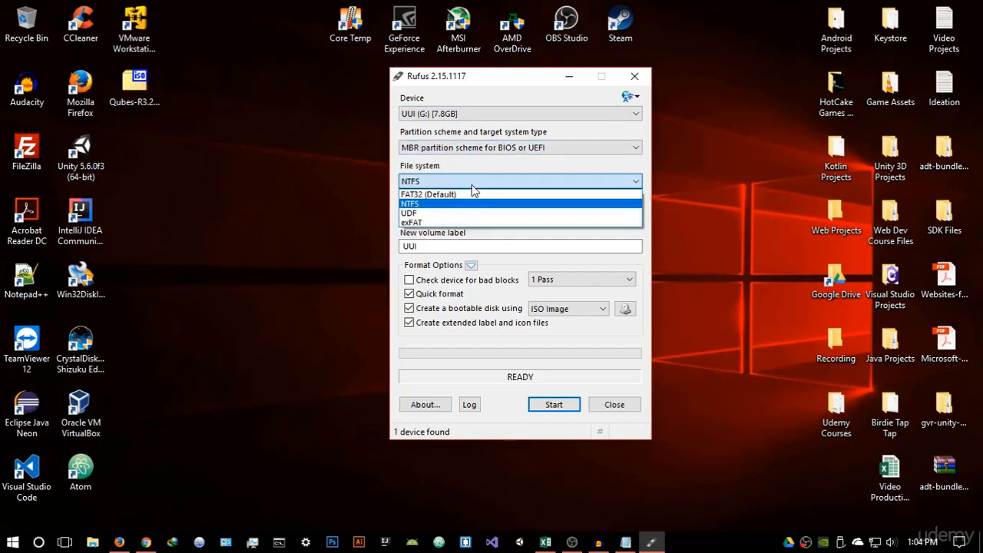
{"action": "left_click", "coordinate": [427, 195]}
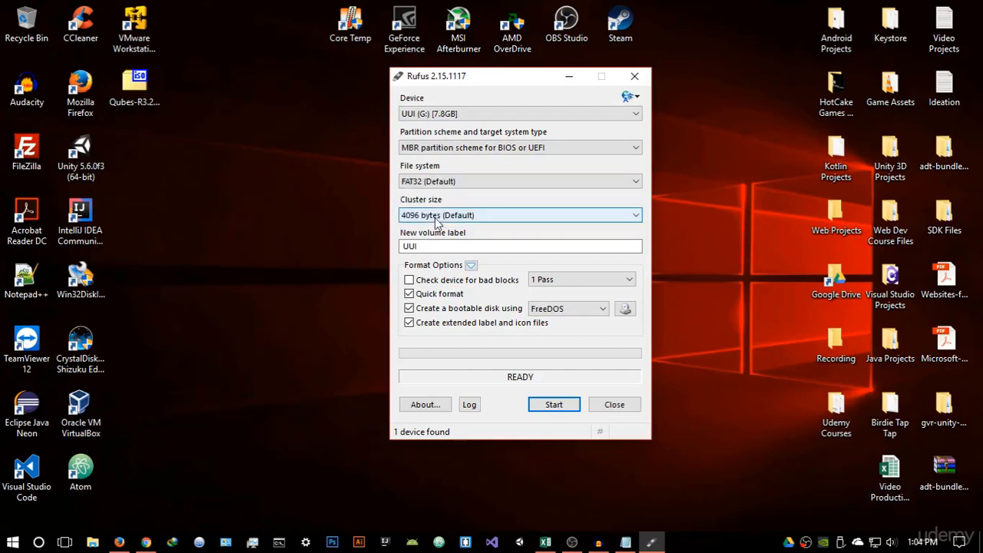
Keep the cluster size at 4096 bytes (Default) and set the volume label to Qubes
{"action": "left_click", "coordinate": [432, 215]}
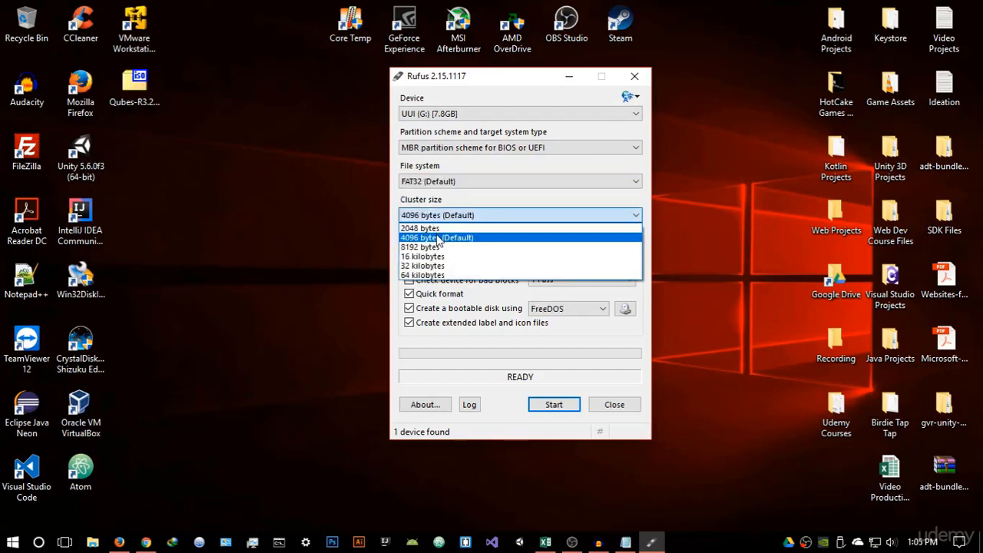
{"action": "left_click", "coordinate": [439, 238]}
{"action": "left_click", "coordinate": [465, 245]}
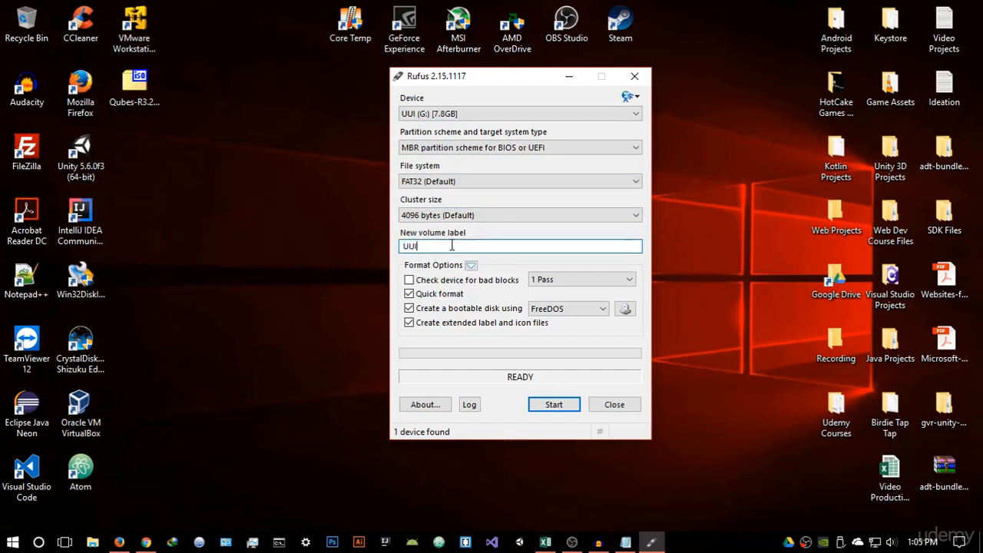
{"action": "double_click", "coordinate": [453, 245]}
{"action": "key", "text": "BackSpace"}
Choose ISO Image for the bootable disk, load Qubes-R3.2-x86_64 from the Desktop, and close Rufus
{"action": "left_click", "coordinate": [593, 309]}
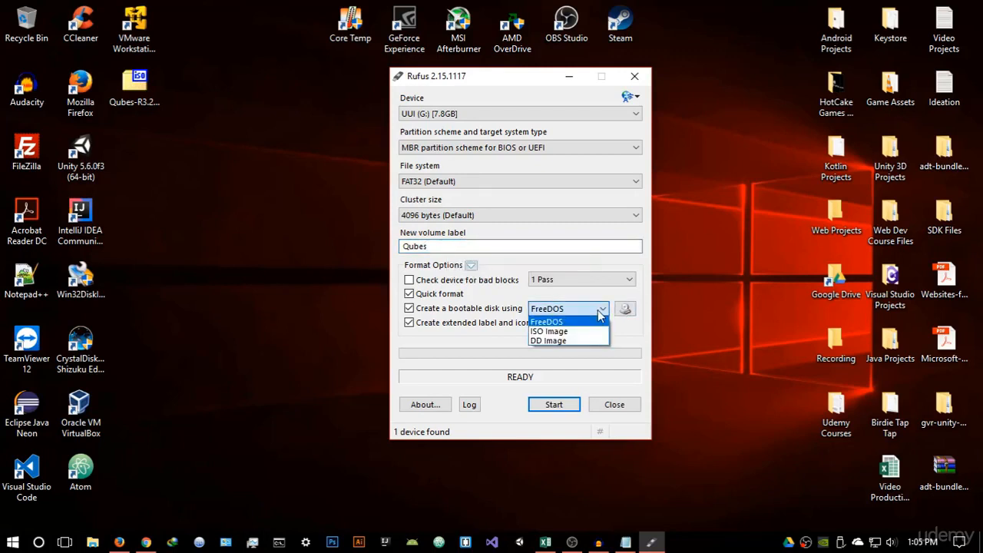
{"action": "left_click", "coordinate": [547, 331]}
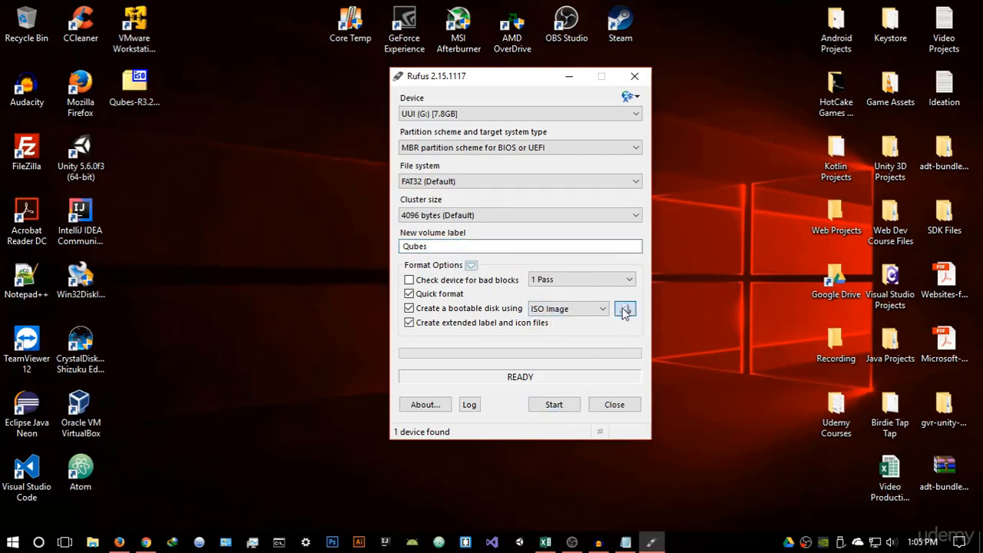
{"action": "left_click", "coordinate": [624, 309]}
{"action": "left_click", "coordinate": [456, 191]}
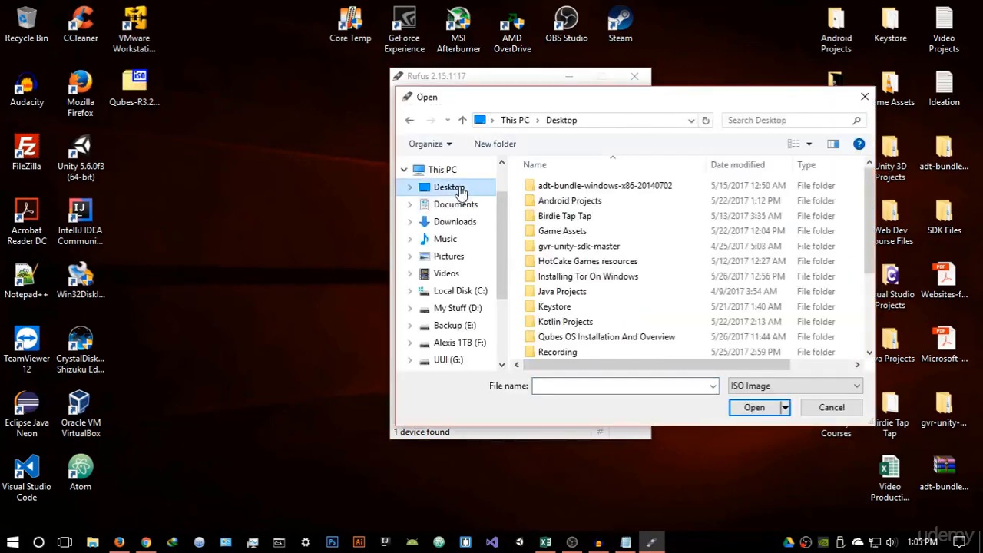
{"action": "scroll", "coordinate": [560, 230], "scroll_direction": "down", "scroll_amount": 3}
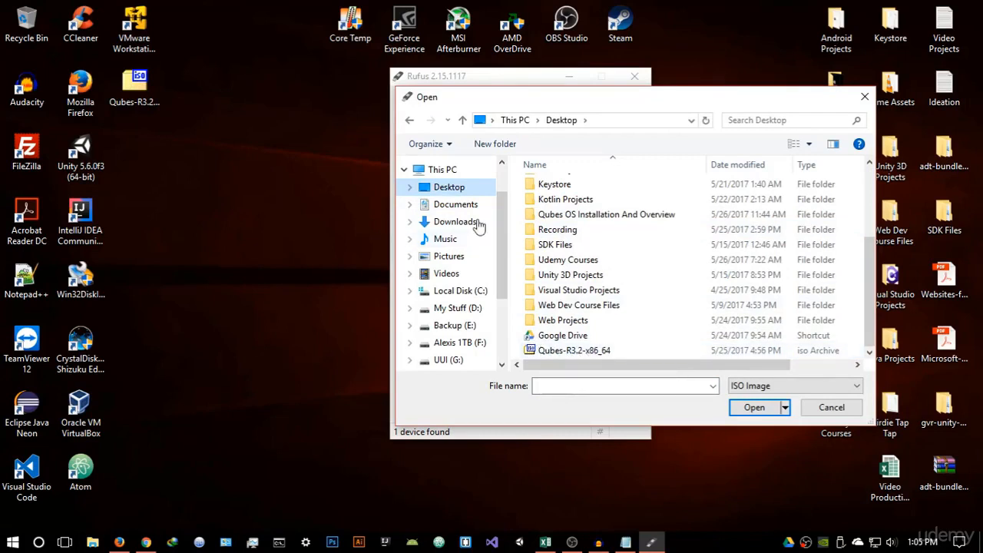
{"action": "left_click", "coordinate": [613, 351]}
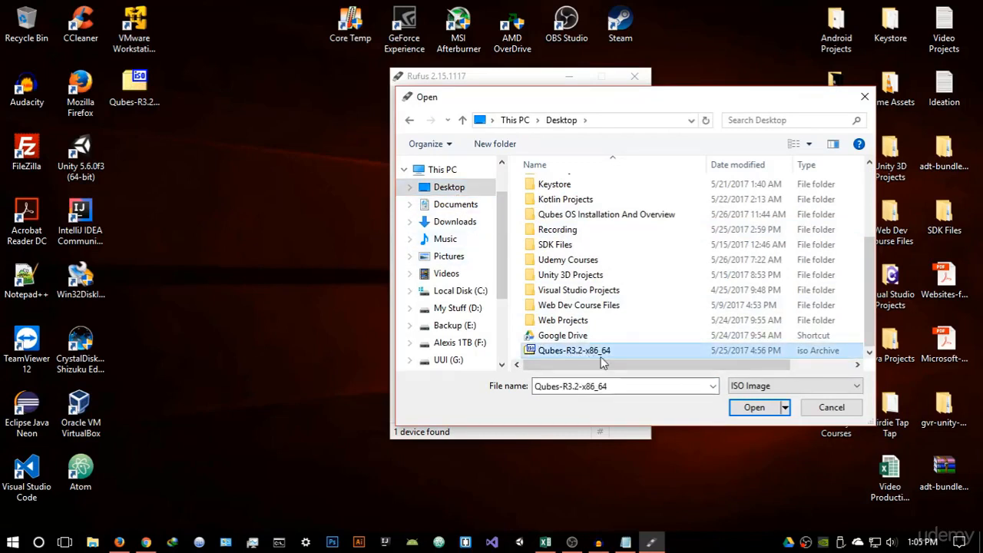
{"action": "left_click", "coordinate": [754, 408]}
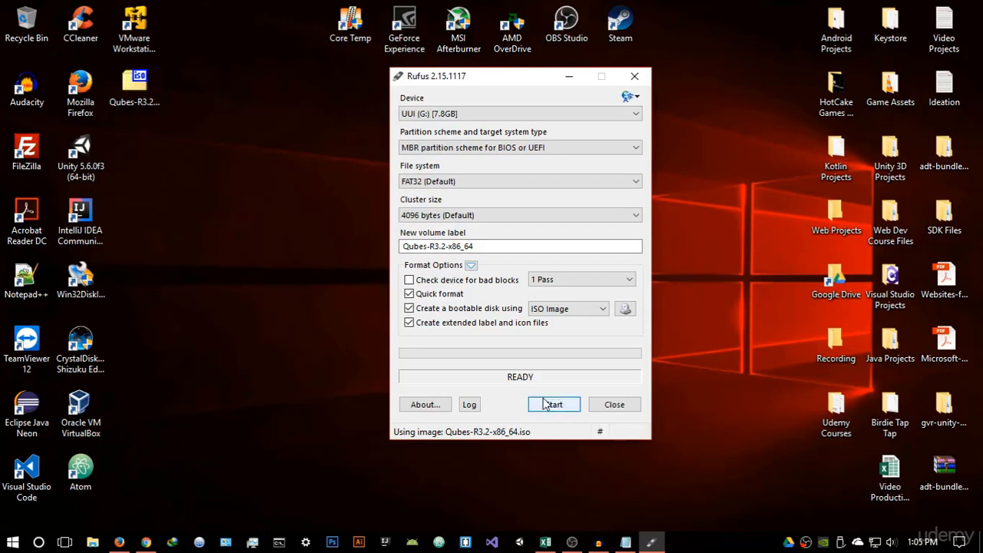
{"action": "left_click", "coordinate": [610, 404]}
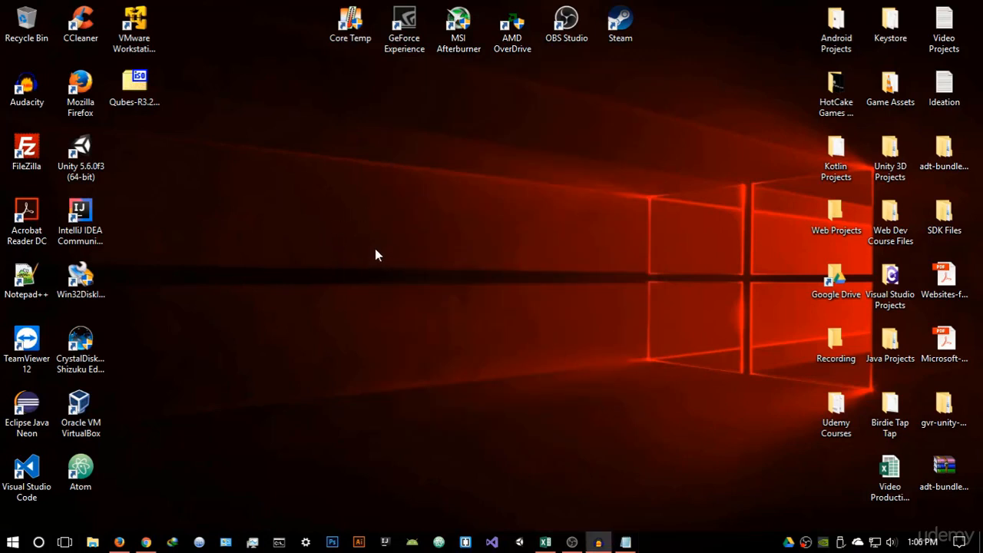
Search the web for vmware and open the VMware Workstation Player download page
{"action": "left_click", "coordinate": [119, 542]}
{"action": "left_click", "coordinate": [326, 12]}
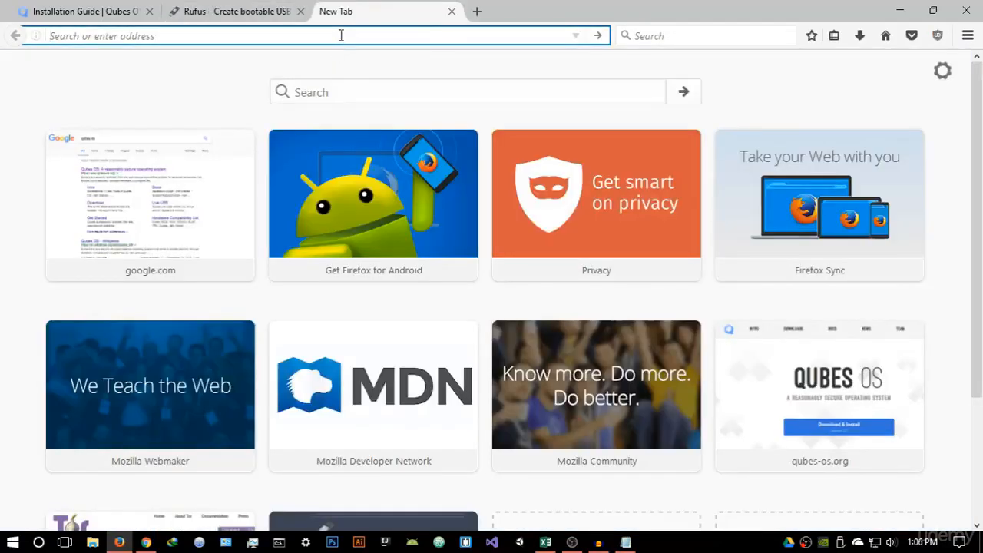
{"action": "type", "text": "vmware"}
{"action": "key", "text": "Return"}
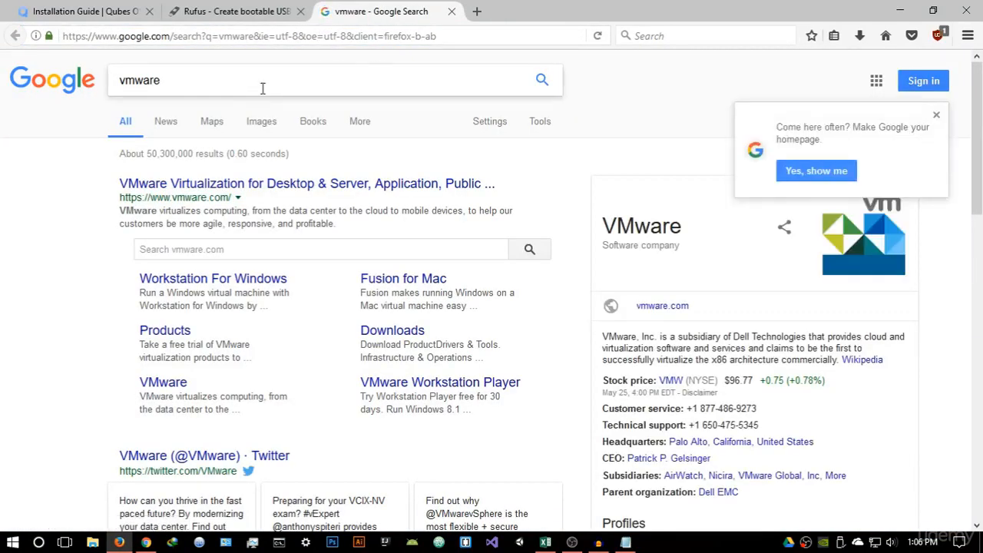
{"action": "left_click", "coordinate": [225, 187]}
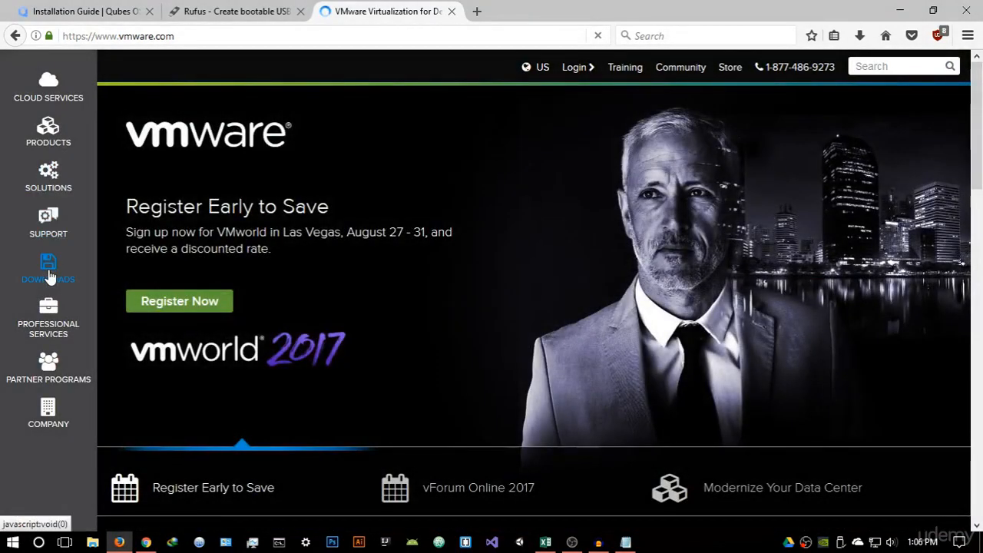
{"action": "left_click", "coordinate": [49, 272]}
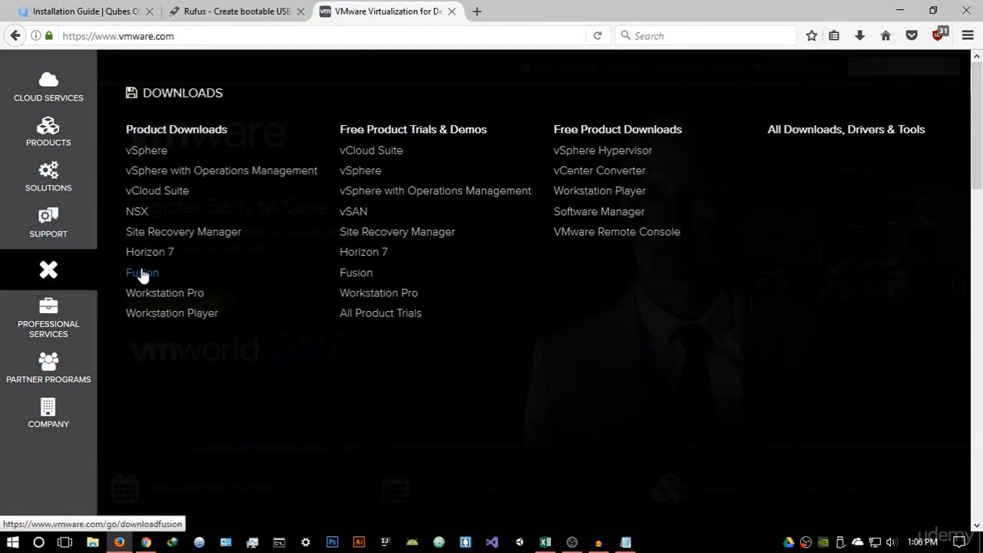
{"action": "left_click", "coordinate": [164, 322]}
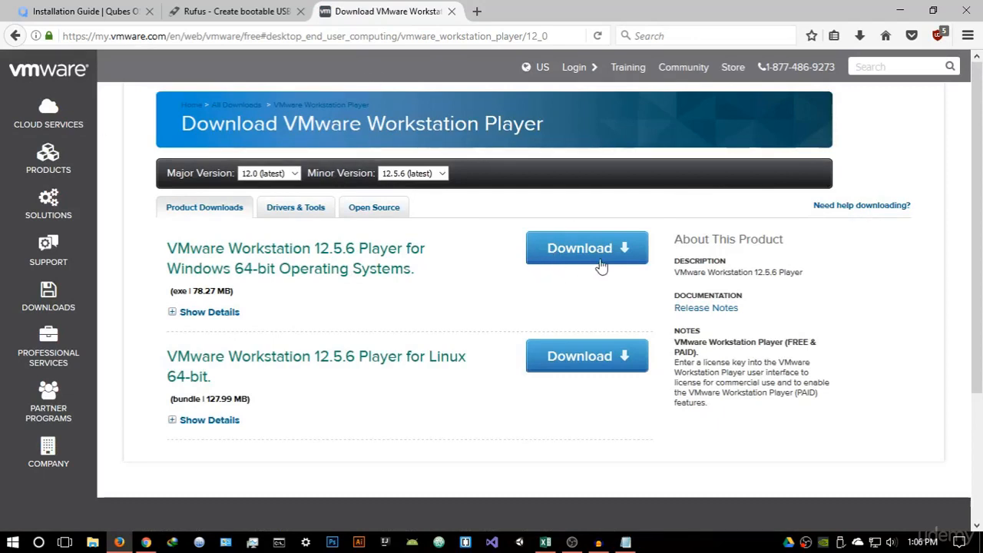
Close the browser and launch VMware Workstation 12 Player from the desktop
{"action": "left_click", "coordinate": [452, 11]}
{"action": "left_click", "coordinate": [978, 6]}
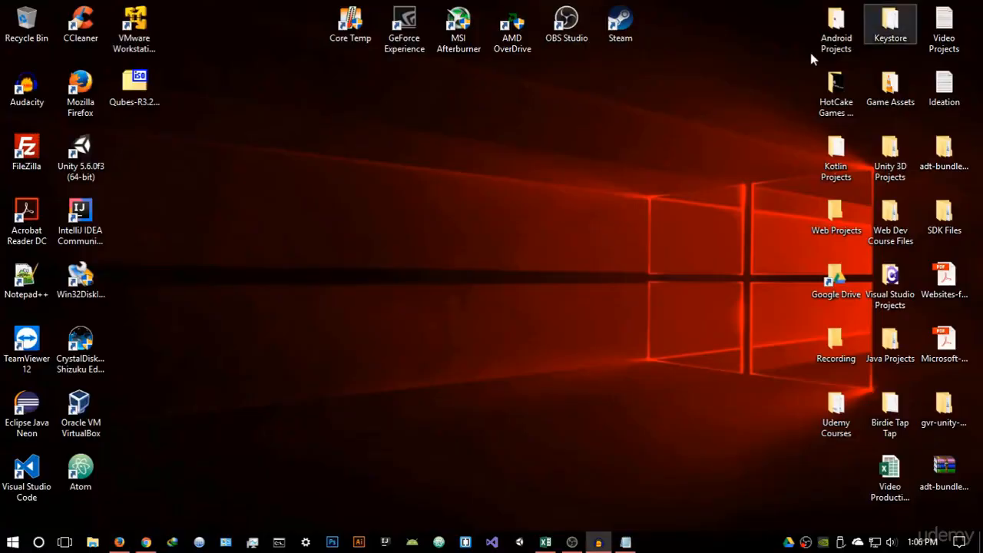
{"action": "double_click", "coordinate": [134, 31]}
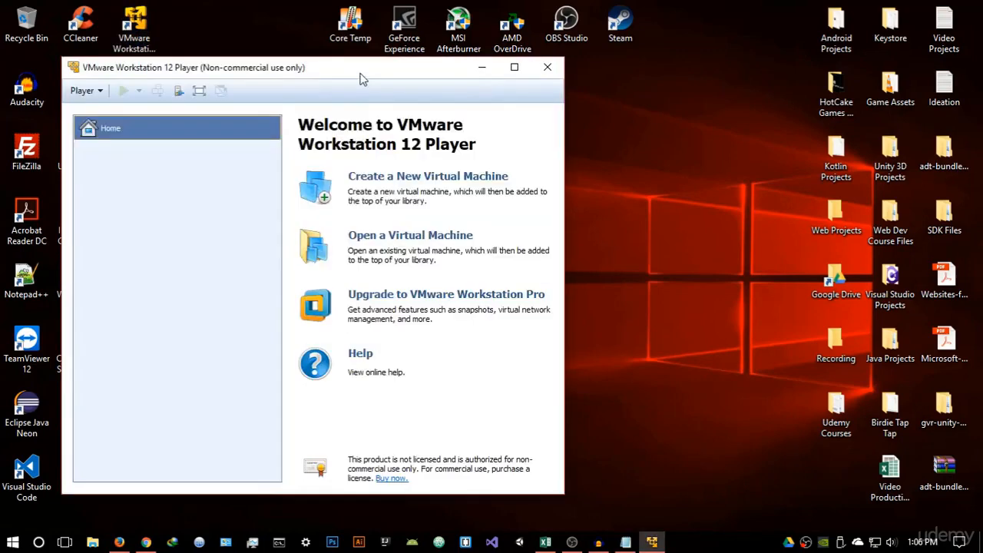
Start creating a new virtual machine in VMware Workstation 12 Player
{"action": "left_click_drag", "start_coordinate": [359, 74], "coordinate": [539, 76]}
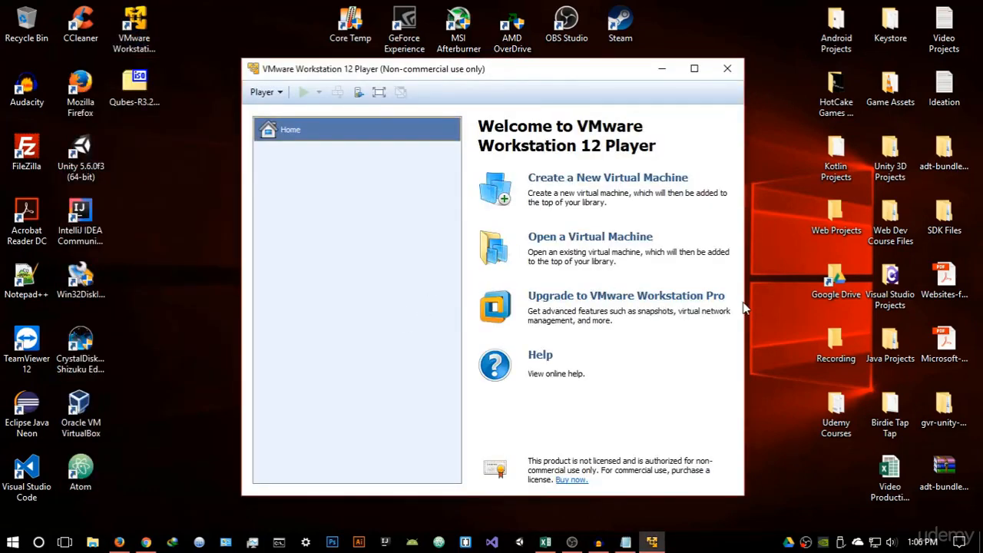
{"action": "left_click_drag", "start_coordinate": [746, 300], "coordinate": [806, 300]}
{"action": "left_click_drag", "start_coordinate": [635, 77], "coordinate": [625, 58]}
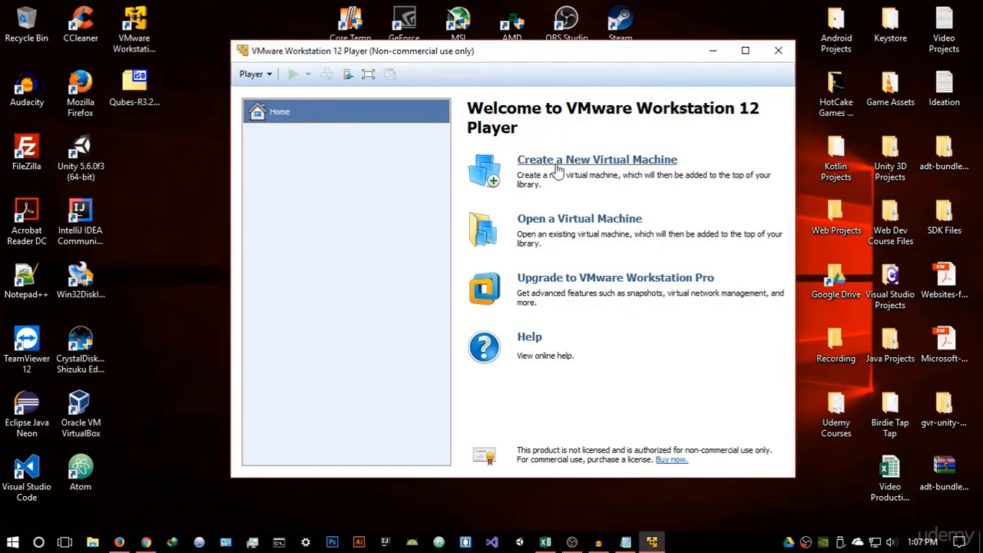
{"action": "left_click", "coordinate": [606, 161]}
{"action": "left_click_drag", "start_coordinate": [540, 128], "coordinate": [587, 110]}
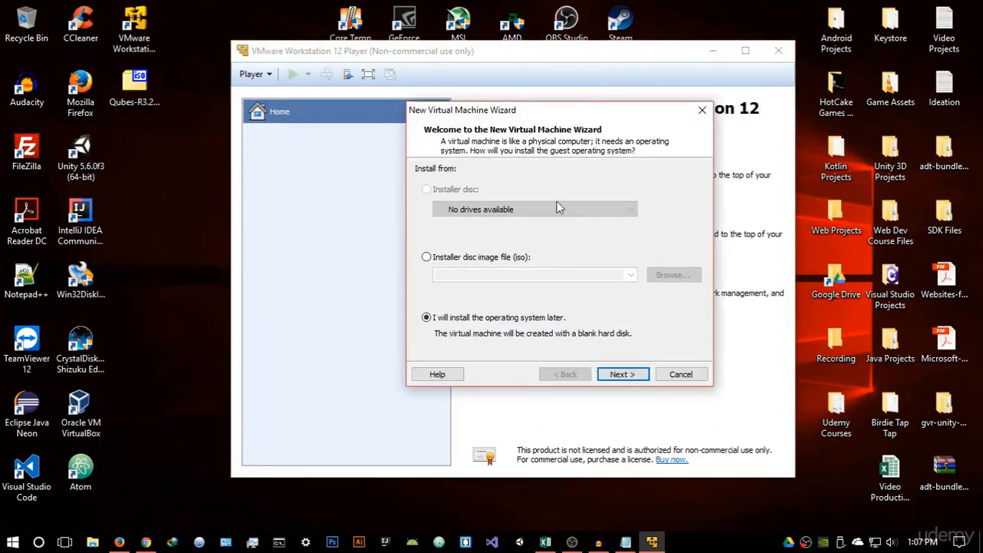
Choose the Qubes-R3.2-x86_64 ISO on the Desktop as the installer disc image file and continue
{"action": "left_click", "coordinate": [435, 261]}
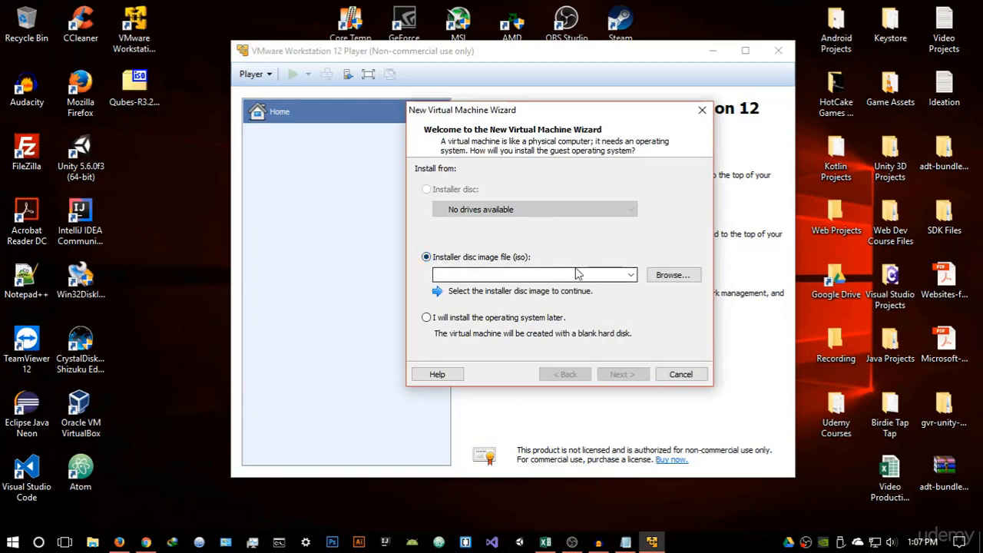
{"action": "left_click", "coordinate": [665, 276]}
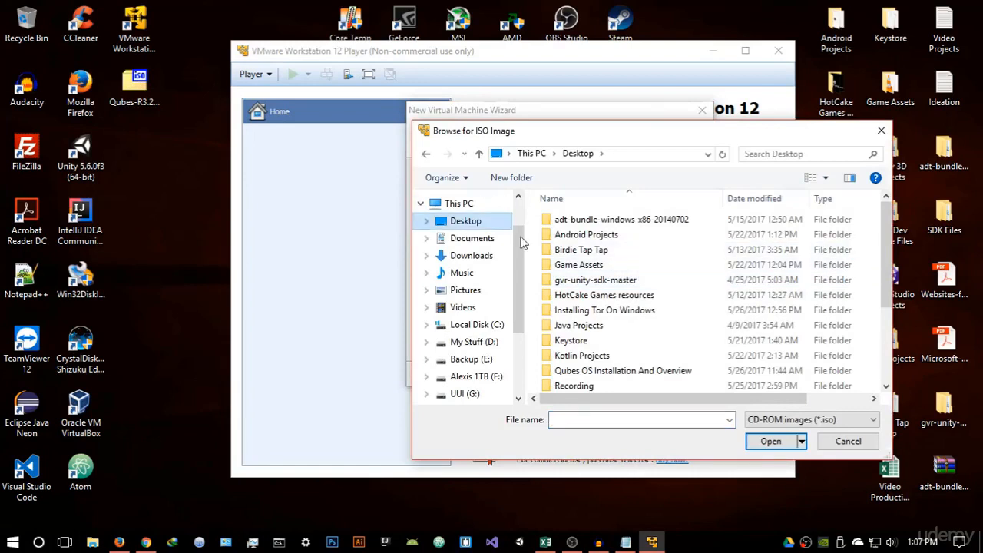
{"action": "scroll", "coordinate": [615, 273], "scroll_direction": "down", "scroll_amount": 3}
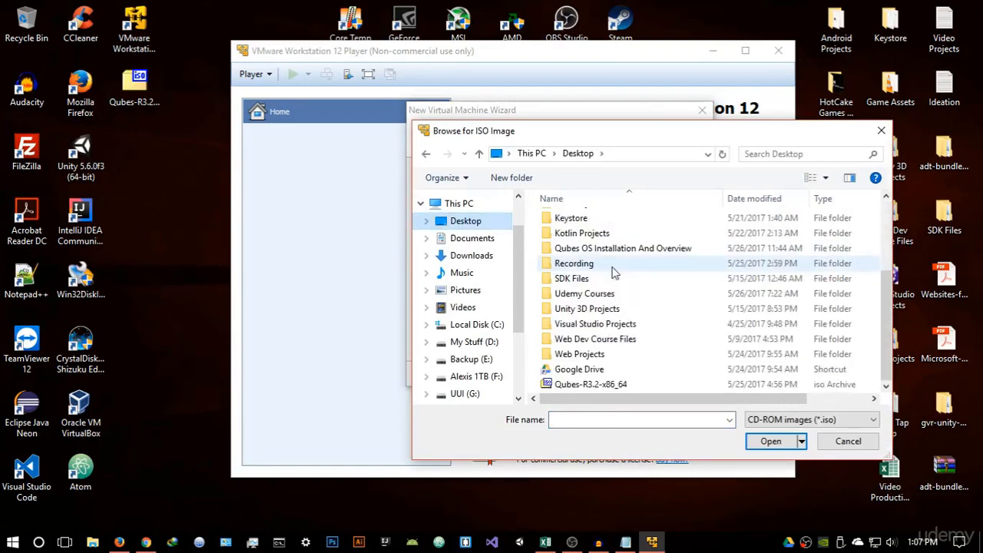
{"action": "left_click", "coordinate": [613, 384]}
{"action": "left_click", "coordinate": [770, 442]}
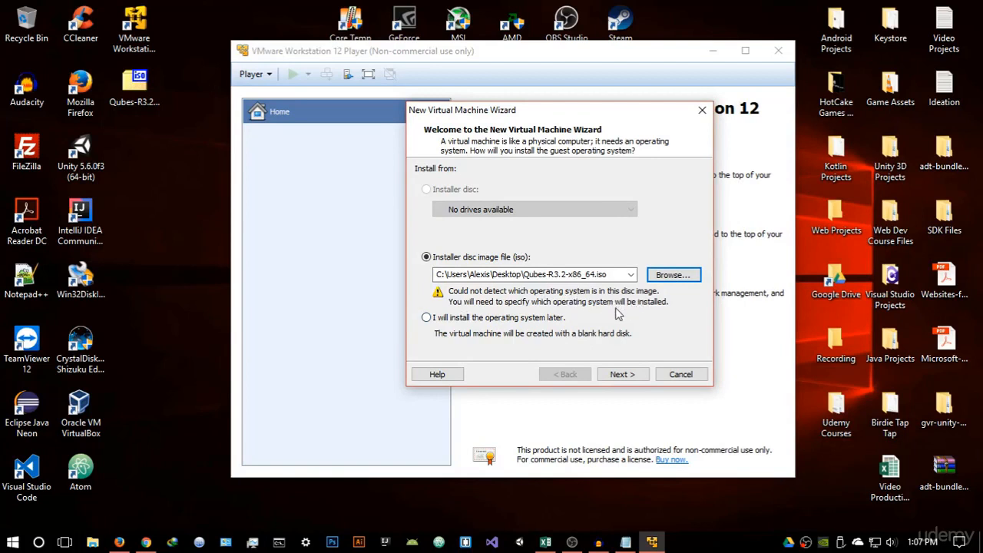
{"action": "left_click", "coordinate": [623, 377]}
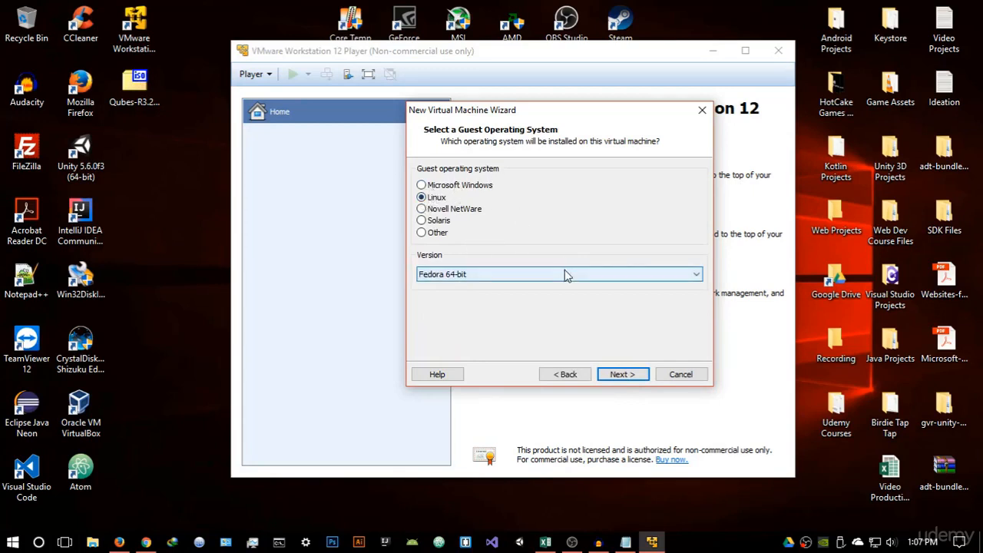
Select Linux with version Fedora 64-bit as the guest operating system and continue
{"action": "left_click", "coordinate": [426, 277]}
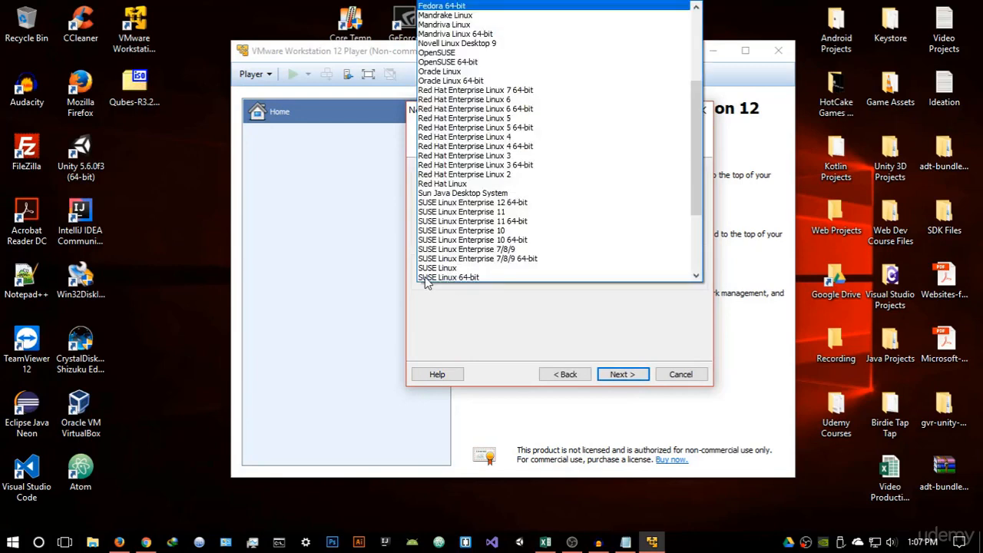
{"action": "scroll", "coordinate": [453, 34], "scroll_direction": "up", "scroll_amount": 2}
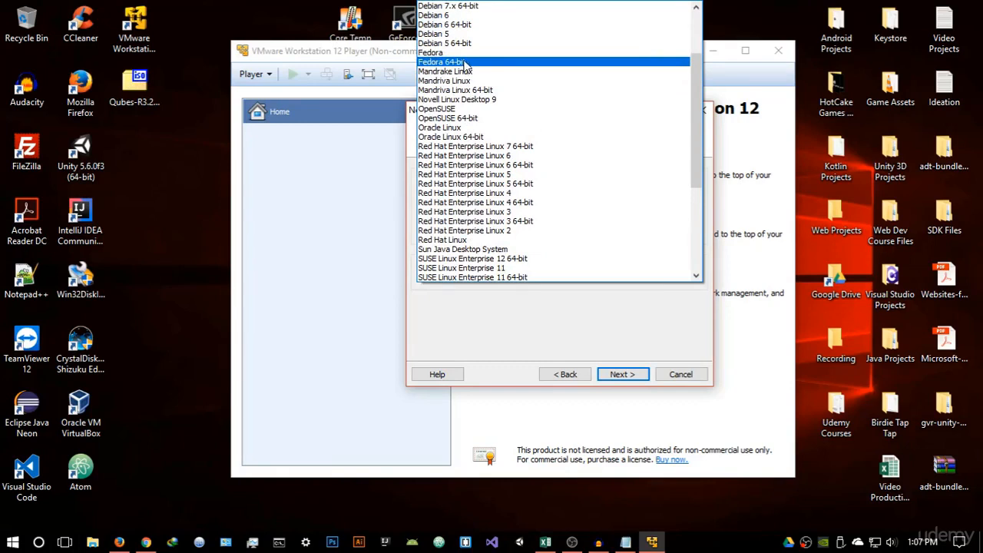
{"action": "left_click", "coordinate": [461, 52]}
{"action": "left_click", "coordinate": [514, 276]}
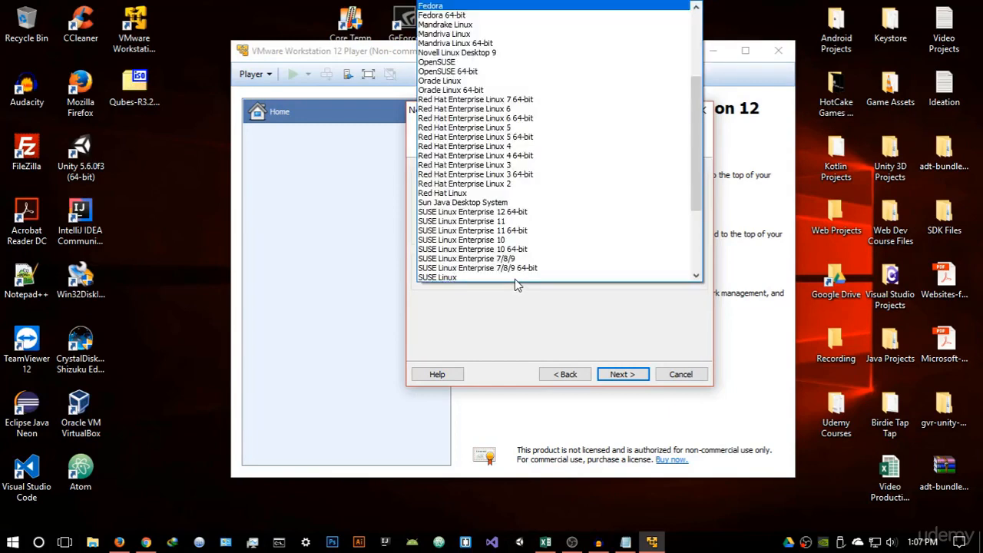
{"action": "left_click", "coordinate": [489, 15]}
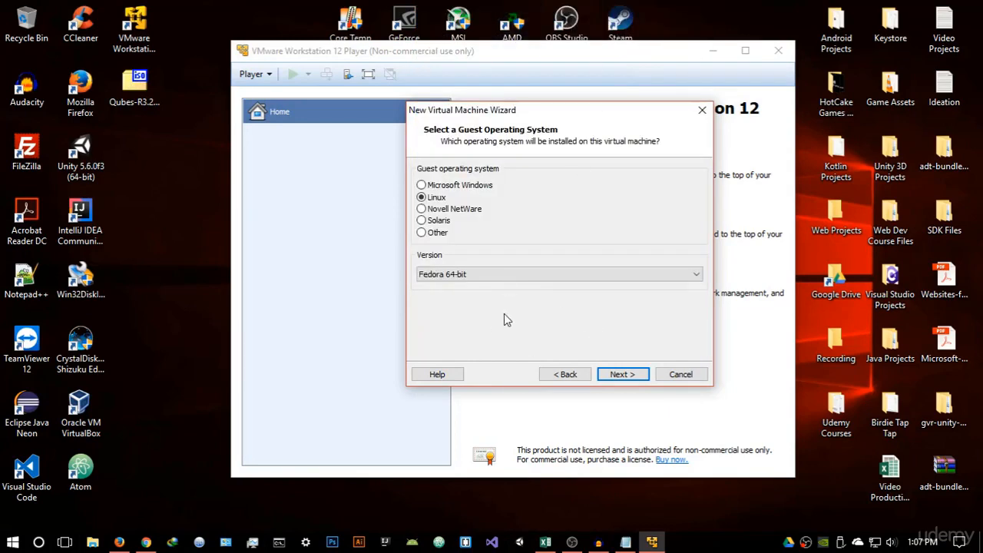
{"action": "left_click", "coordinate": [621, 374]}
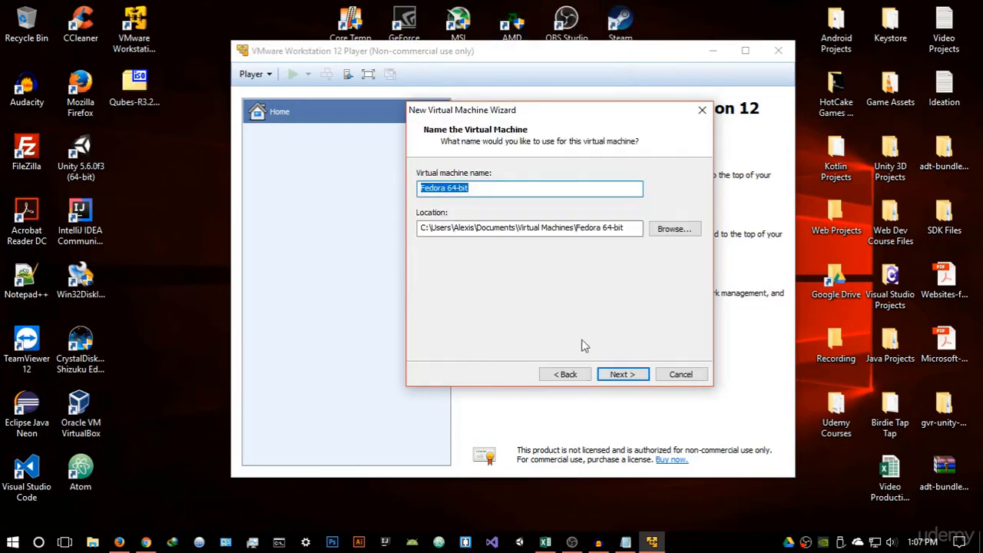
Name the virtual machine Qubes OS, set its location to the D:\Virtual OS folder, and continue
{"action": "key", "text": "BackSpace"}
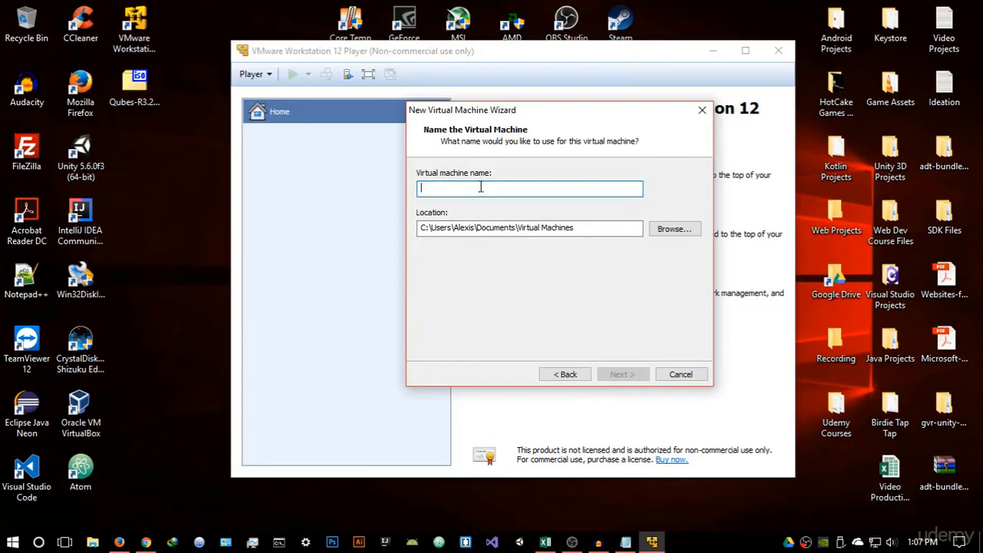
{"action": "type", "text": "Qu"}
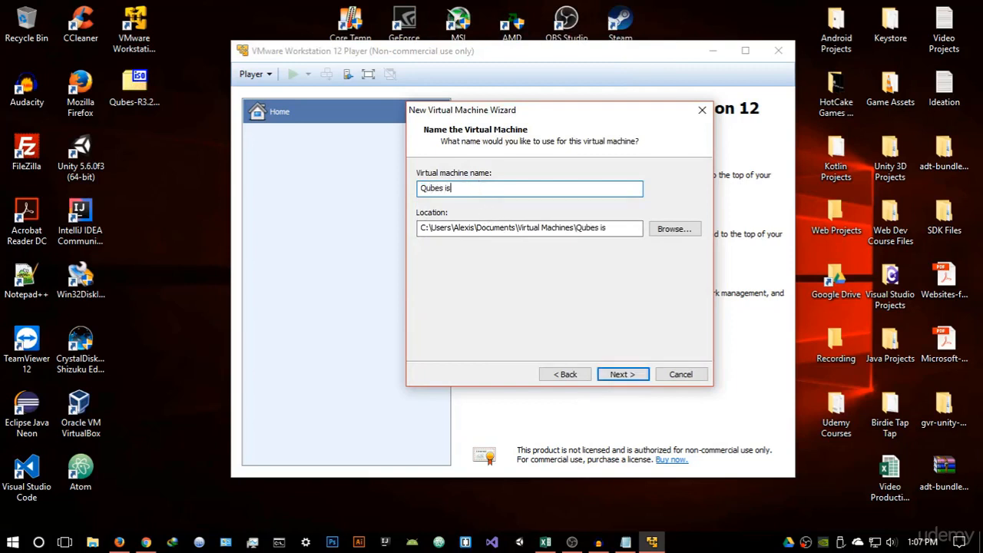
{"action": "type", "text": "bes OS"}
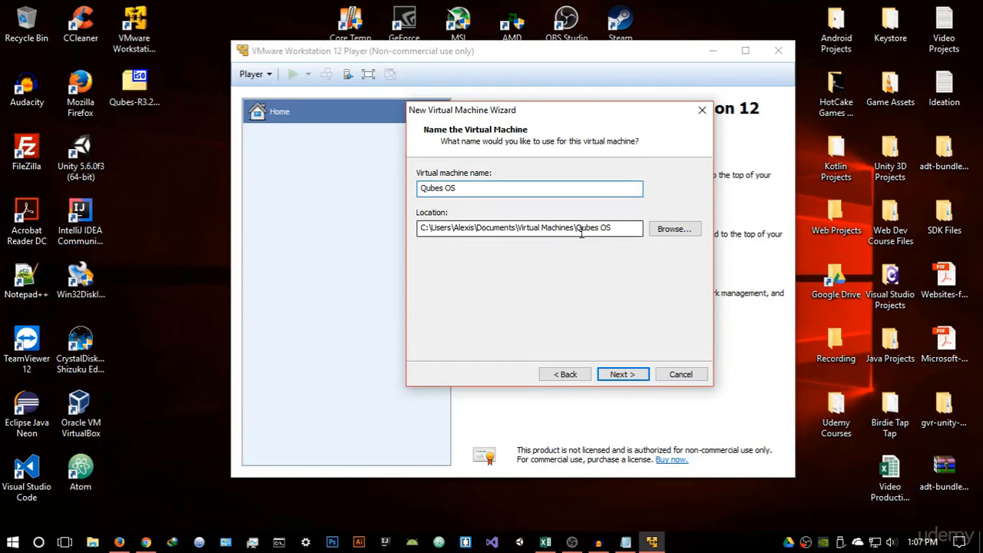
{"action": "left_click", "coordinate": [663, 230]}
{"action": "left_click_drag", "start_coordinate": [581, 173], "coordinate": [630, 133]}
{"action": "scroll", "coordinate": [516, 246], "scroll_direction": "down", "scroll_amount": 1}
{"action": "scroll", "coordinate": [516, 246], "scroll_direction": "down", "scroll_amount": 2}
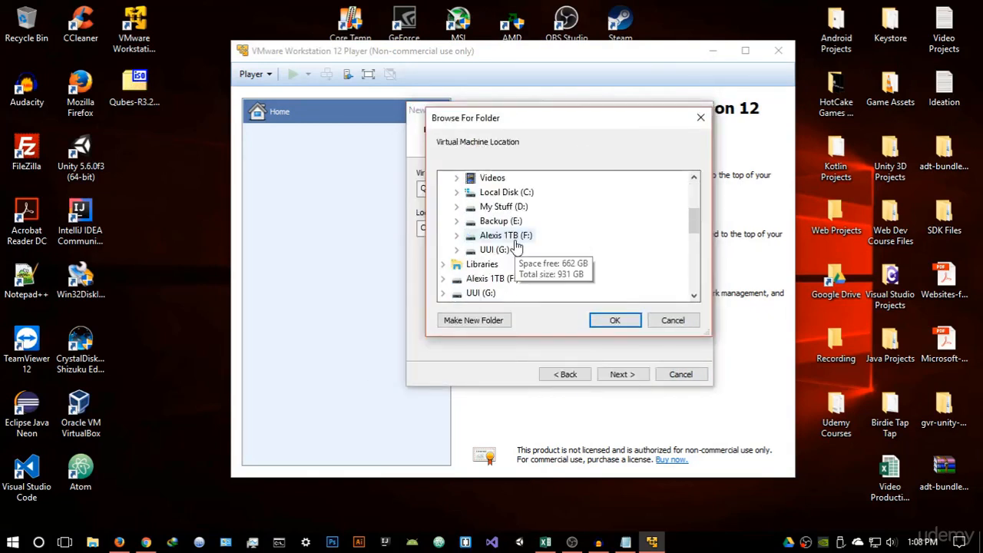
{"action": "left_click", "coordinate": [505, 209]}
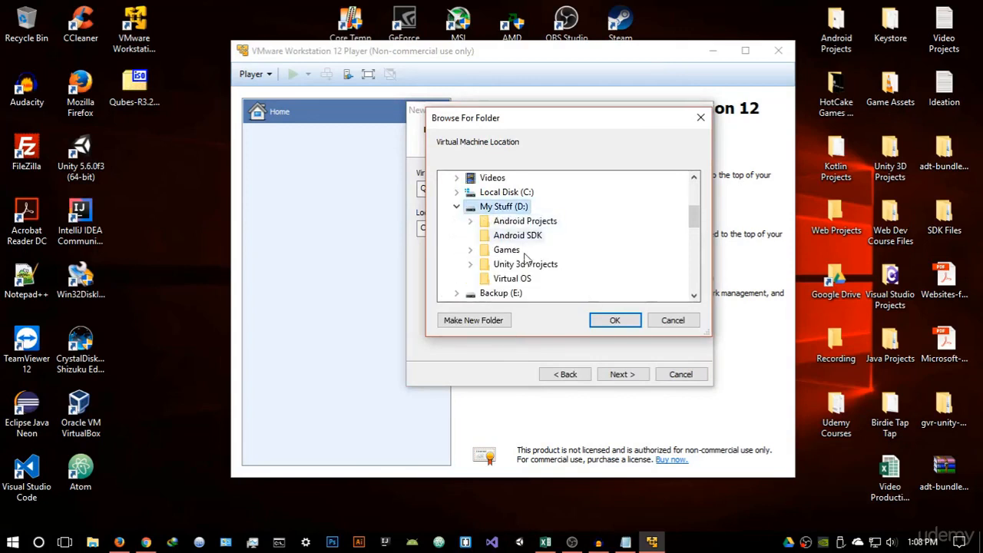
{"action": "left_click", "coordinate": [499, 278]}
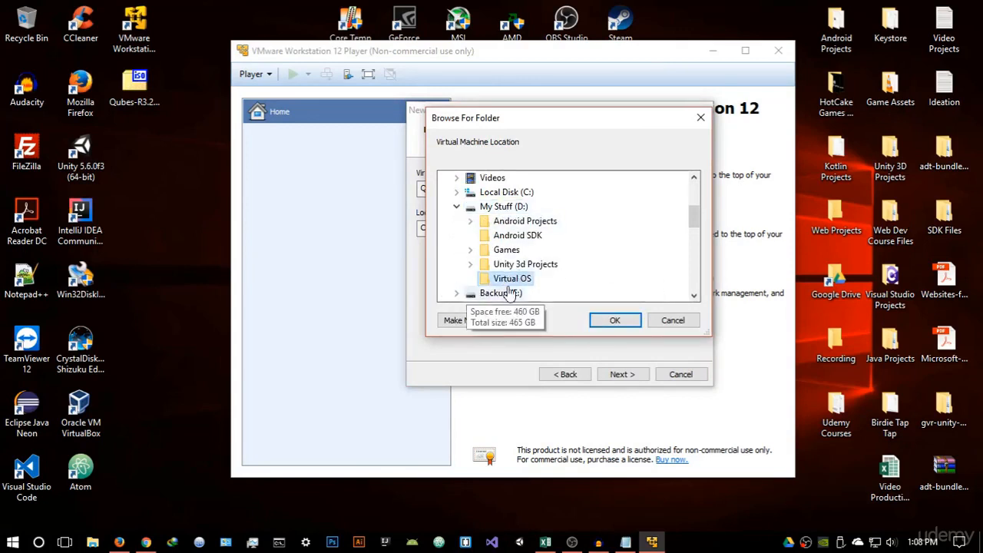
{"action": "left_click", "coordinate": [614, 320]}
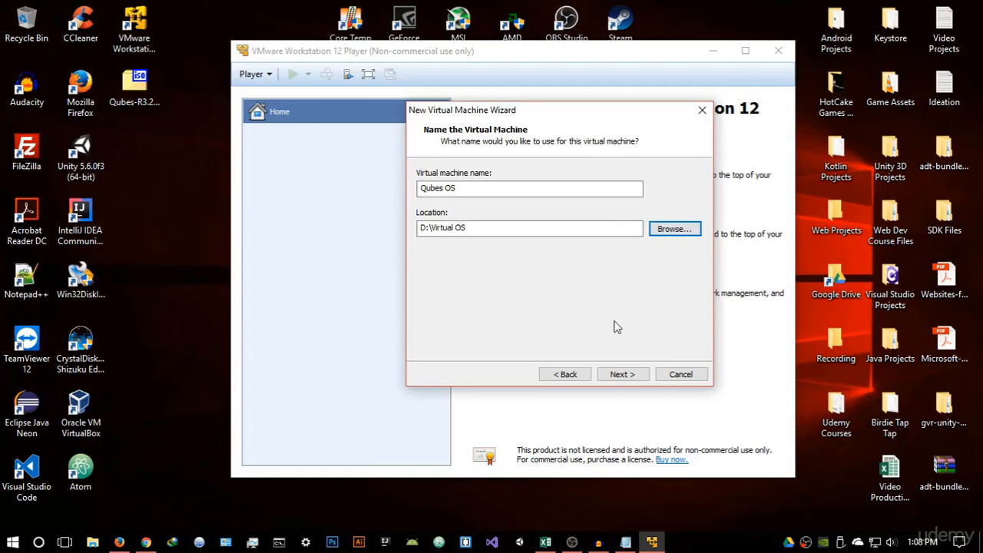
{"action": "left_click", "coordinate": [625, 374]}
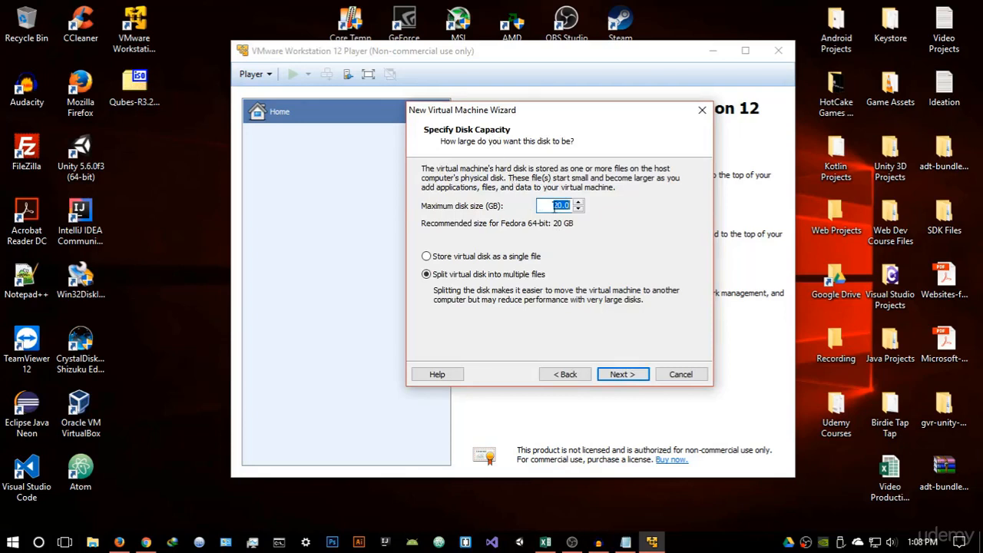
Set the maximum disk size to 30 GB, store the virtual disk as a single file, and continue
{"action": "left_click", "coordinate": [562, 205]}
{"action": "mouse_move", "coordinate": [569, 116]}
{"action": "left_mouse_down"}
{"action": "mouse_move", "coordinate": [572, 80]}
{"action": "mouse_move", "coordinate": [555, 108]}
{"action": "left_mouse_up"}
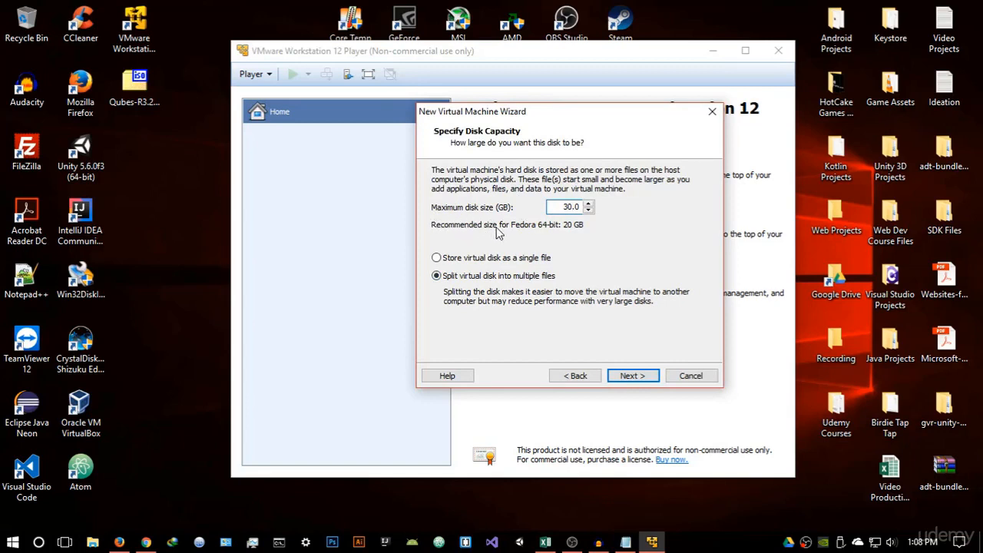
{"action": "left_click", "coordinate": [437, 261]}
{"action": "left_click", "coordinate": [643, 378]}
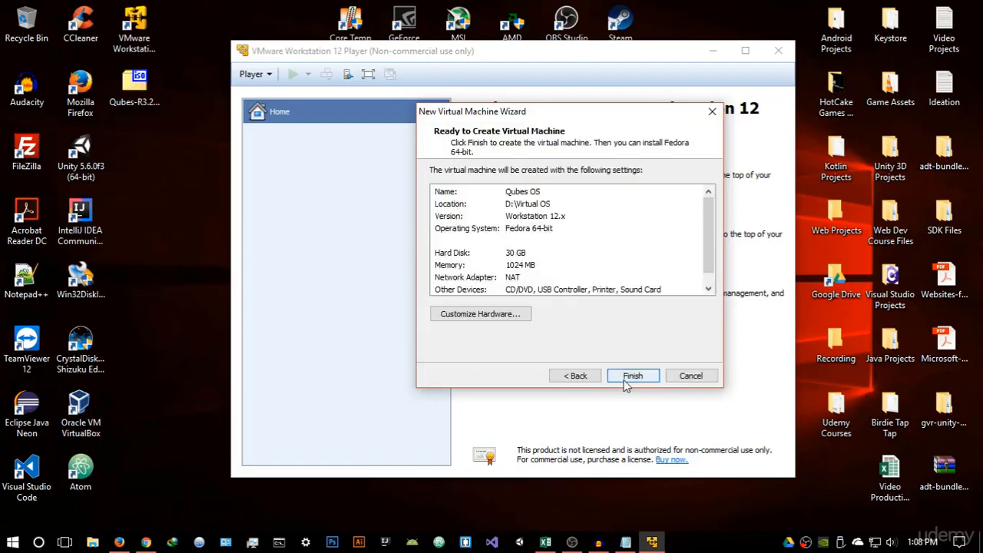
Open the hardware customization and set the virtual machine's memory to 1 GB
{"action": "left_click", "coordinate": [517, 318]}
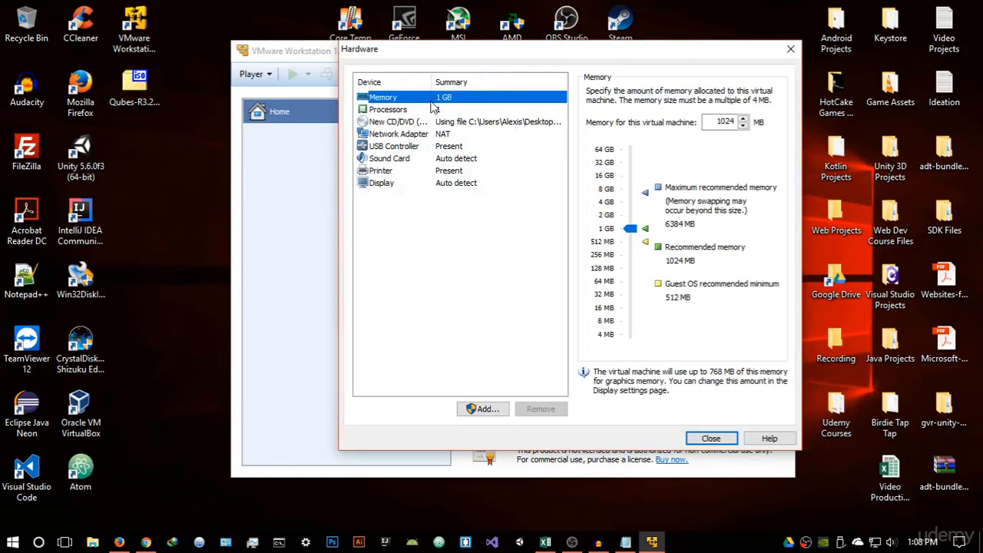
{"action": "double_click", "coordinate": [726, 122]}
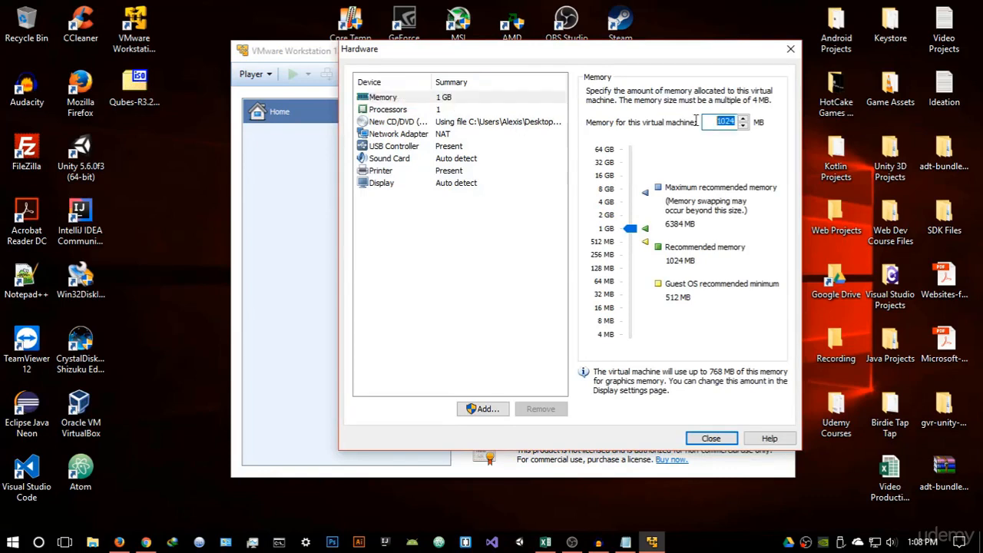
{"action": "key", "text": "BackSpace"}
{"action": "left_click", "coordinate": [630, 227]}
Set the number of processor cores to 2
{"action": "left_click", "coordinate": [420, 111]}
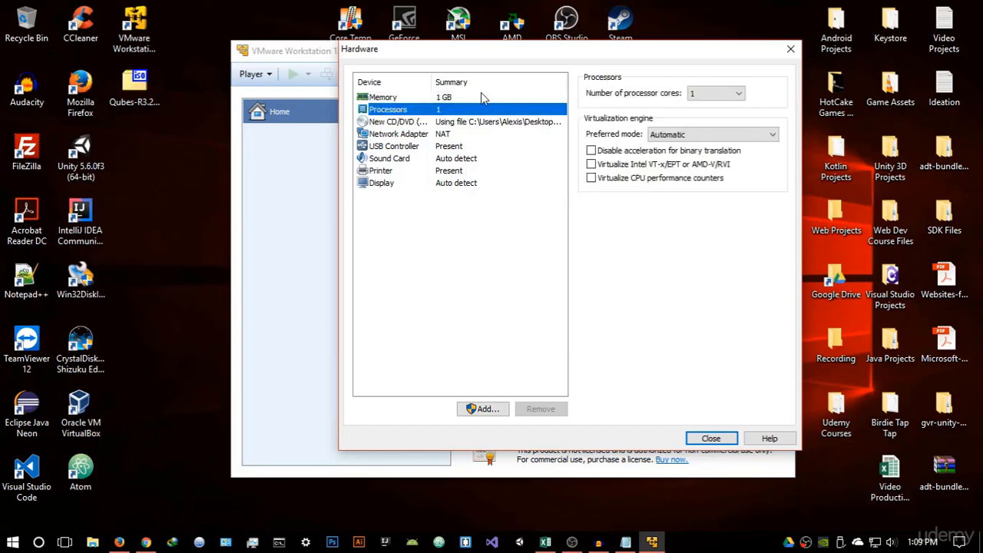
{"action": "left_click", "coordinate": [713, 98]}
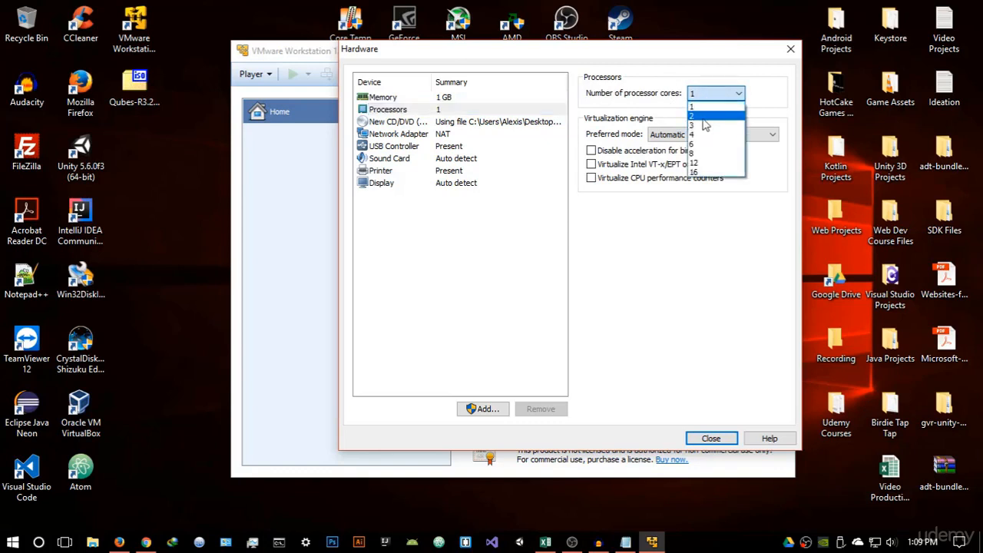
{"action": "left_click", "coordinate": [704, 117]}
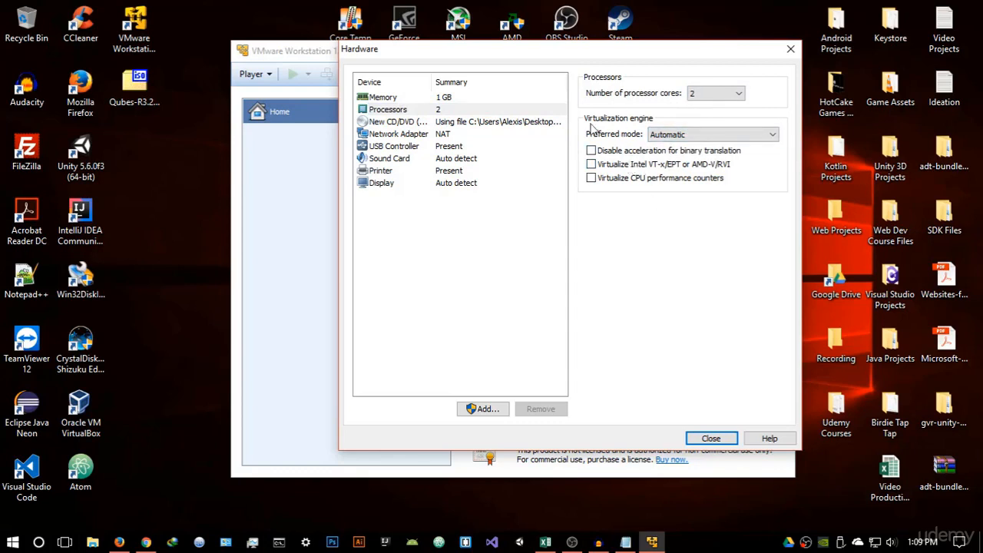
Set the display's graphics memory to 128 MB, close the hardware settings, and finish creating the virtual machine
{"action": "left_click", "coordinate": [393, 184]}
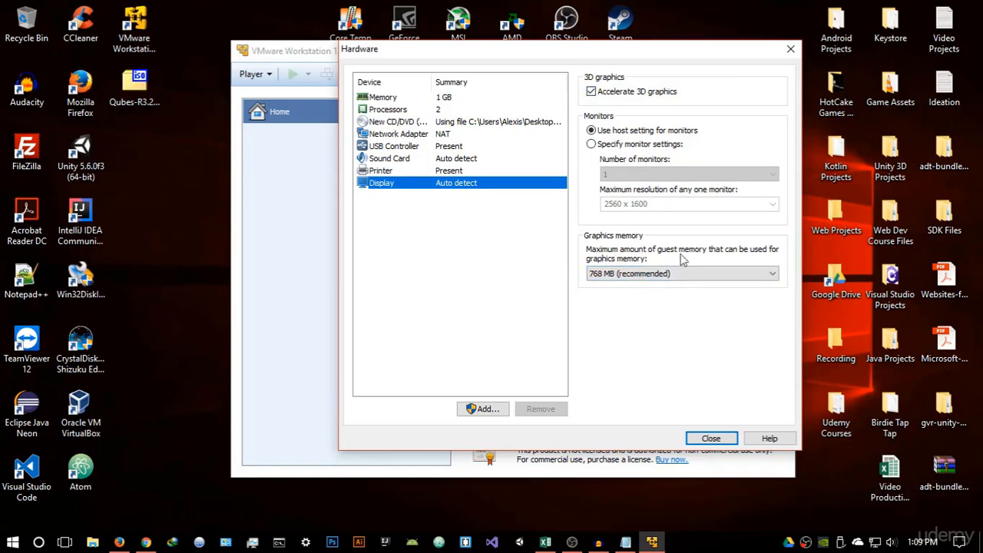
{"action": "left_click", "coordinate": [664, 276]}
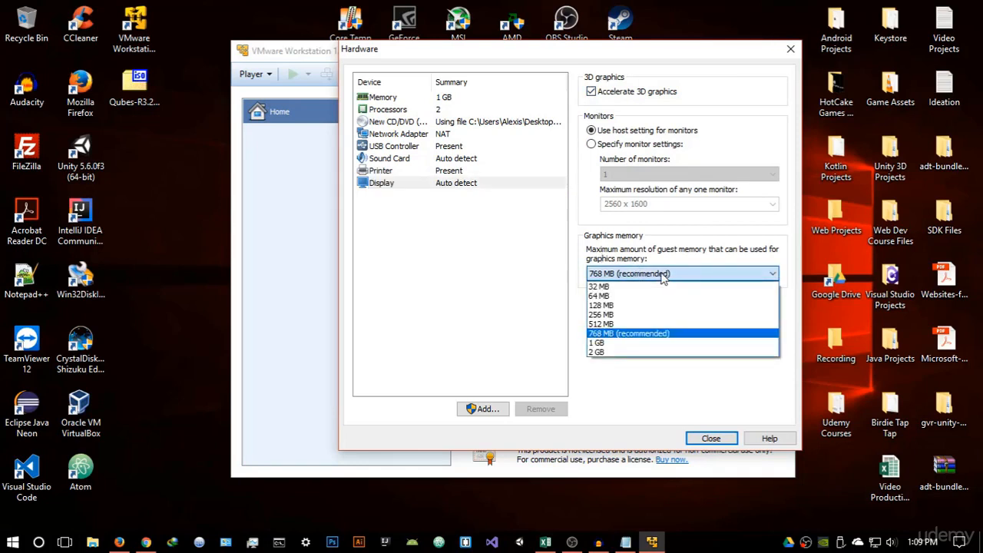
{"action": "left_click", "coordinate": [622, 307]}
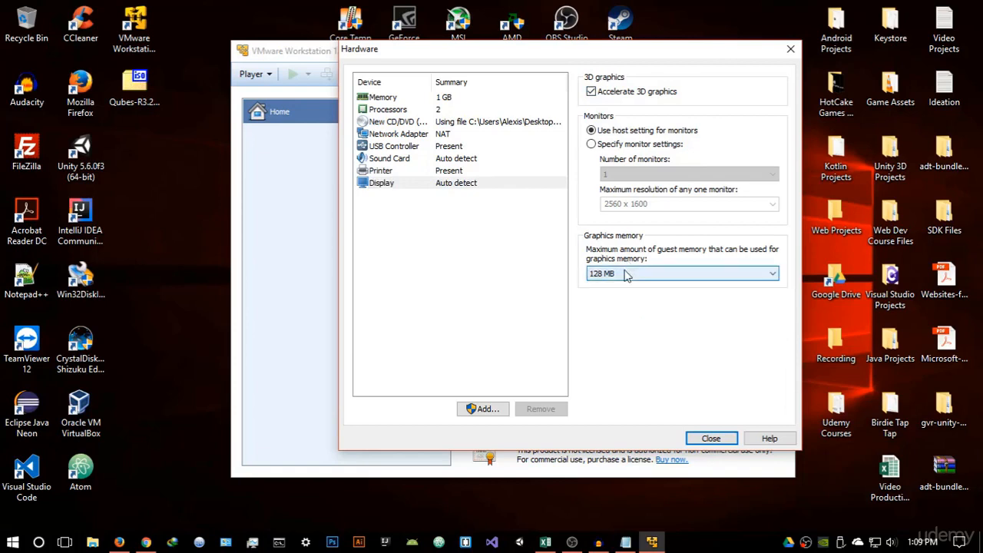
{"action": "left_click", "coordinate": [630, 275]}
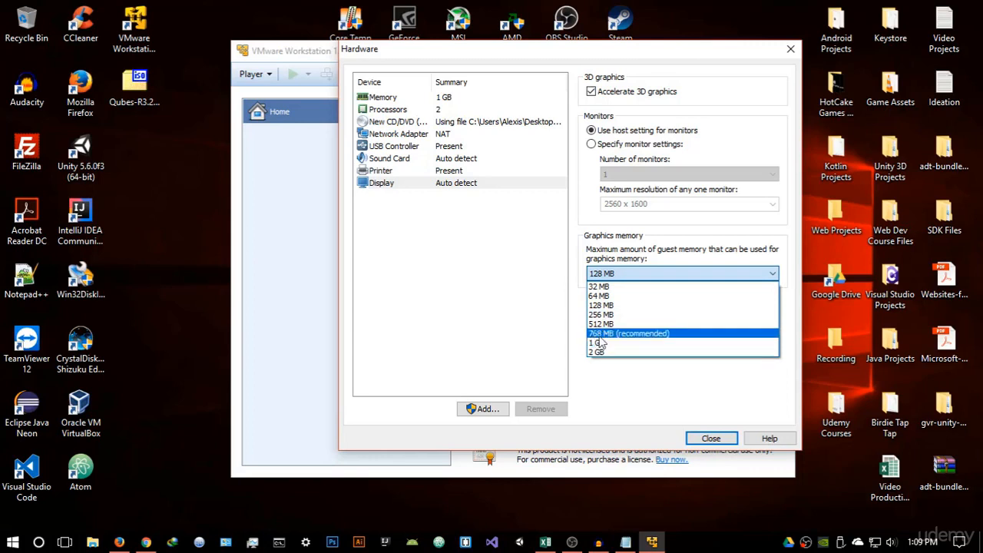
{"action": "left_click", "coordinate": [662, 307]}
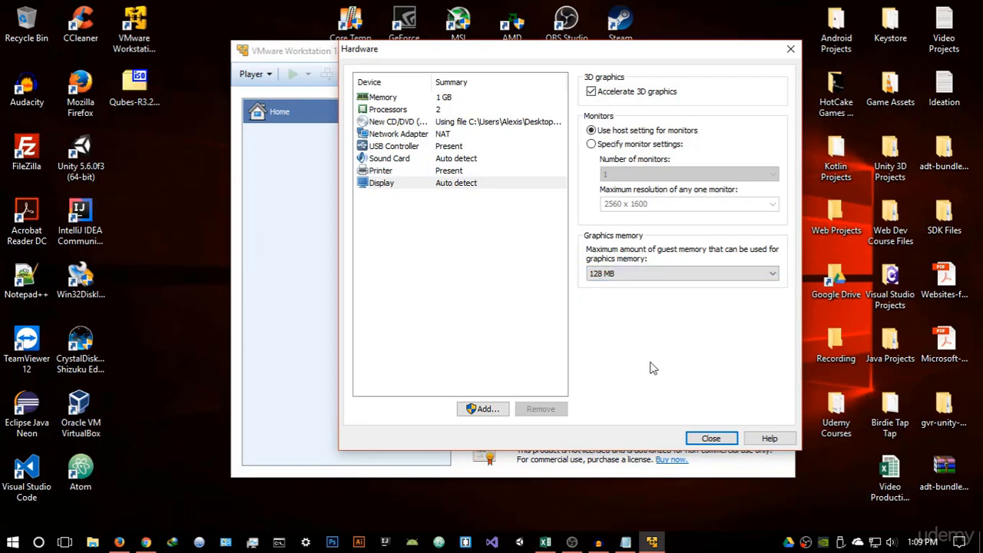
{"action": "left_click", "coordinate": [712, 439]}
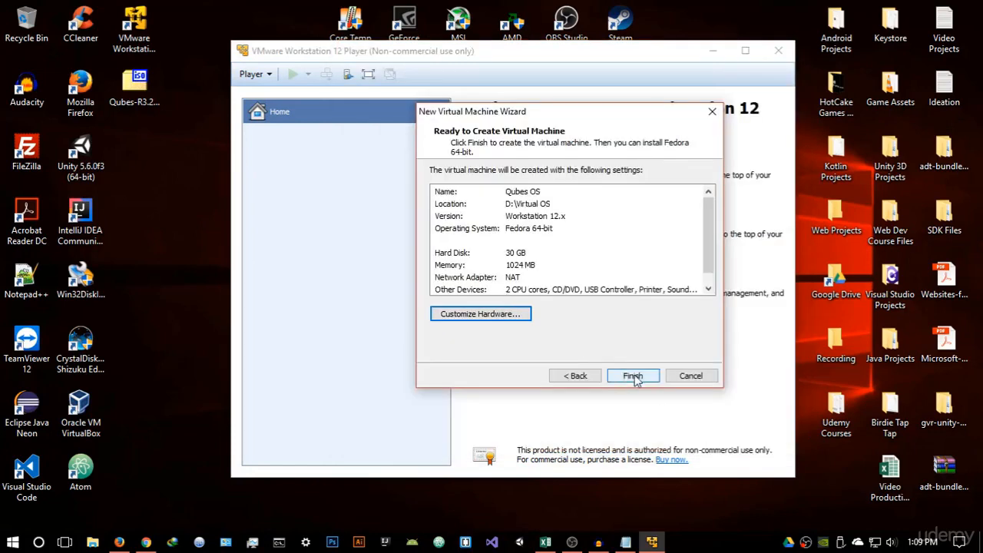
{"action": "left_click", "coordinate": [634, 376]}
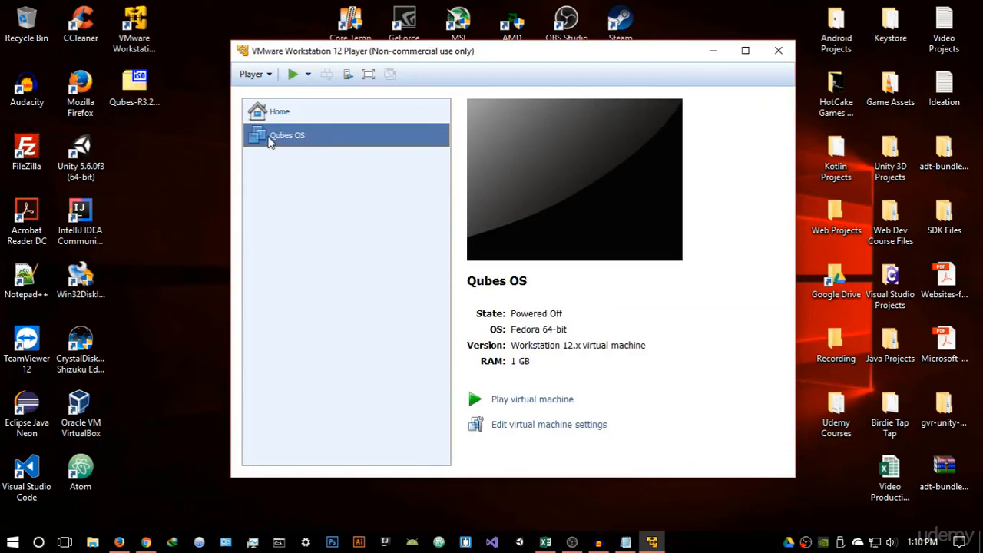
Open the Qubes OS virtual machine's settings and raise its memory to 2 GB
{"action": "right_click", "coordinate": [345, 129]}
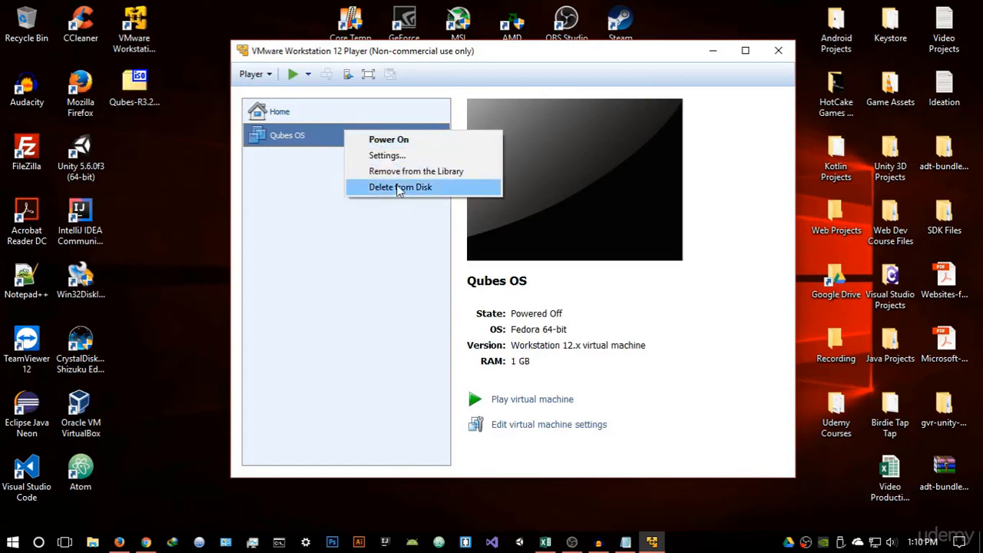
{"action": "left_click", "coordinate": [391, 155]}
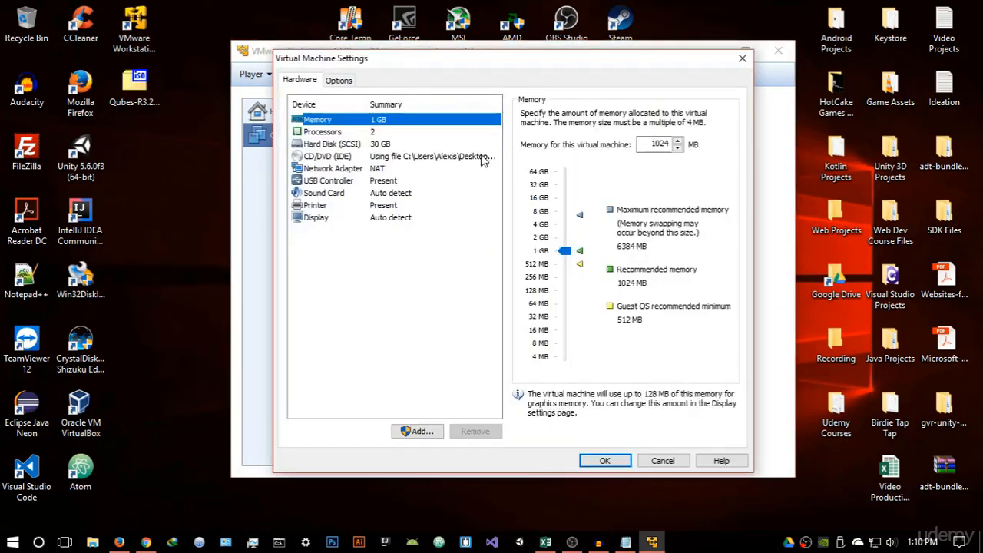
{"action": "left_click", "coordinate": [565, 252]}
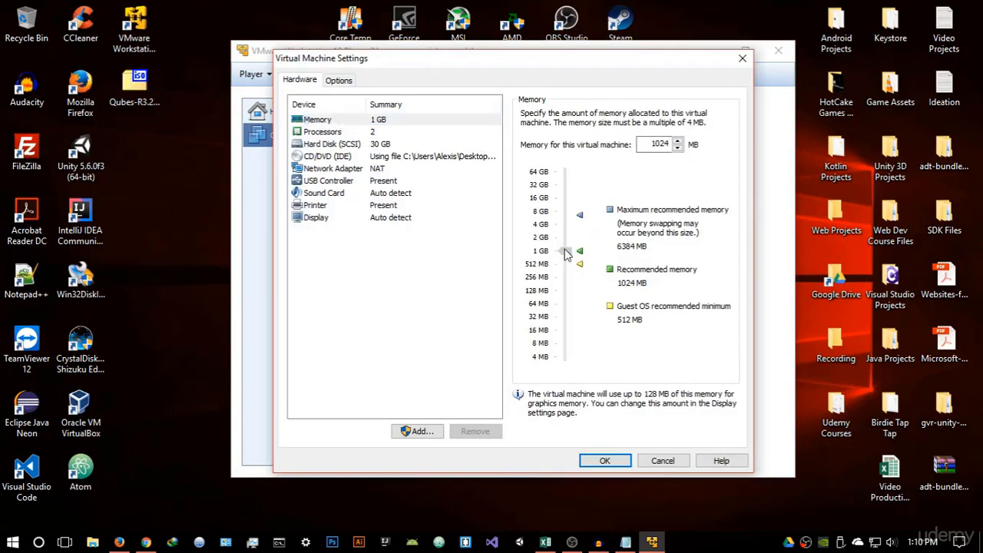
{"action": "left_click_drag", "start_coordinate": [565, 252], "coordinate": [564, 238]}
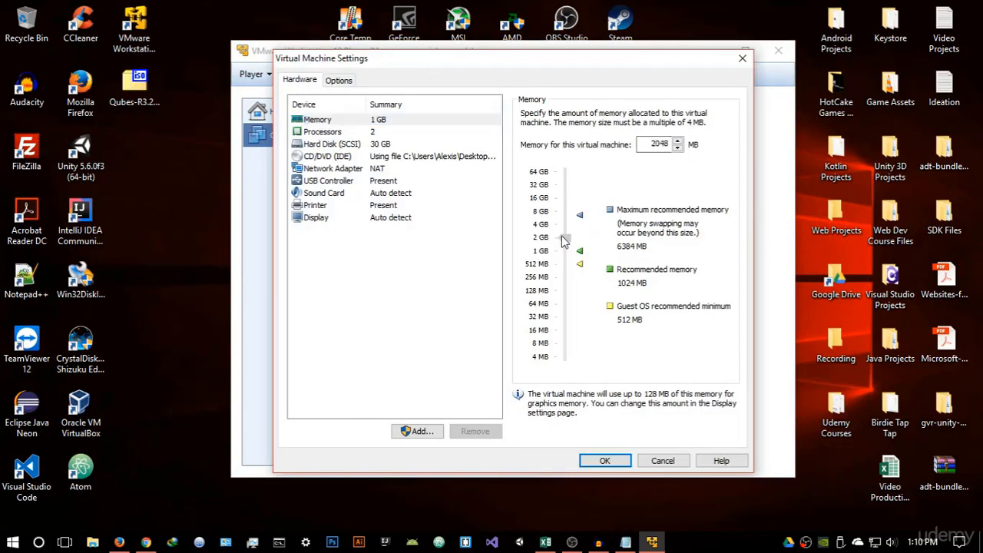
{"action": "left_click", "coordinate": [606, 461]}
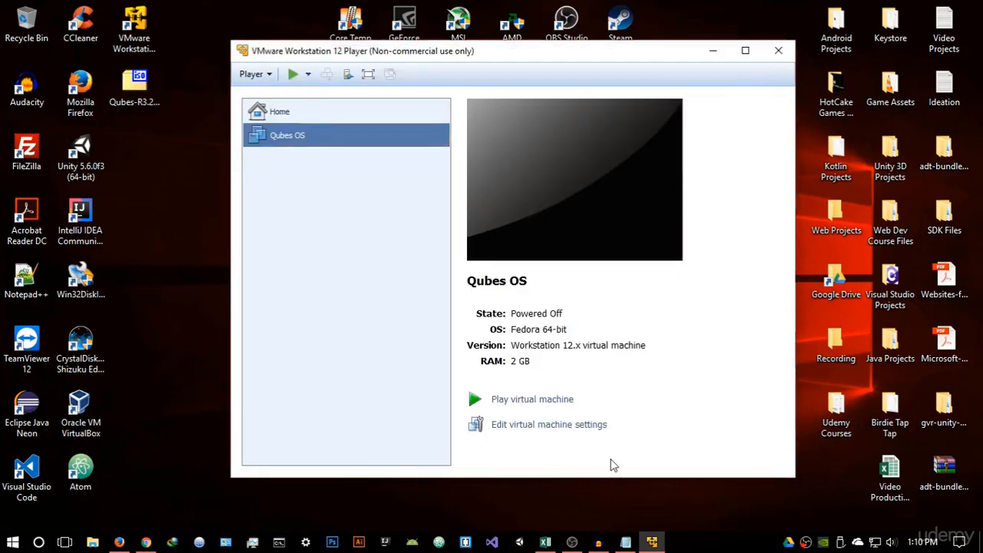
Power on the virtual machine and boot the Install Qubes R3.2 entry from the boot menu
{"action": "left_click", "coordinate": [528, 400]}
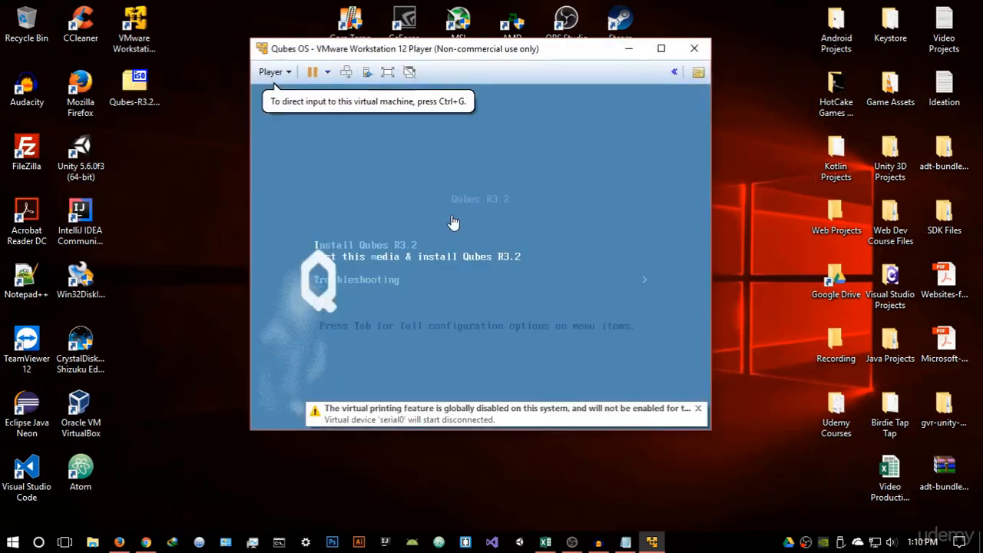
{"action": "left_click", "coordinate": [457, 169]}
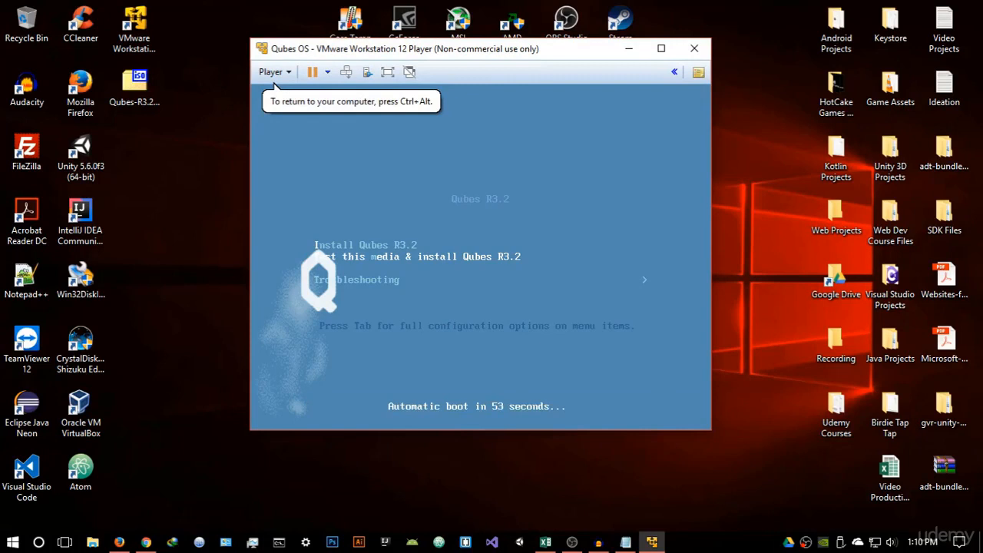
{"action": "key", "text": "Up"}
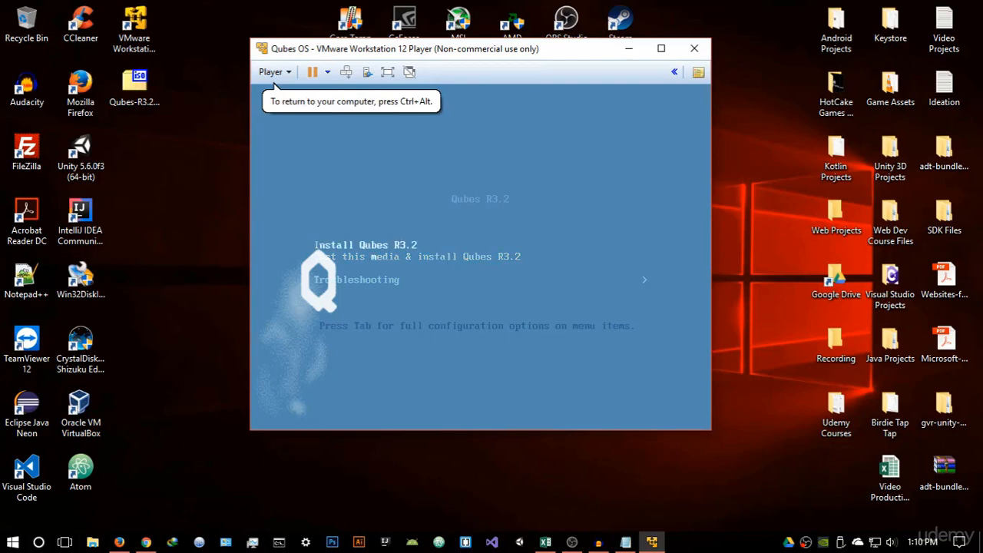
{"action": "key", "text": "Down"}
{"action": "key", "text": "Up"}
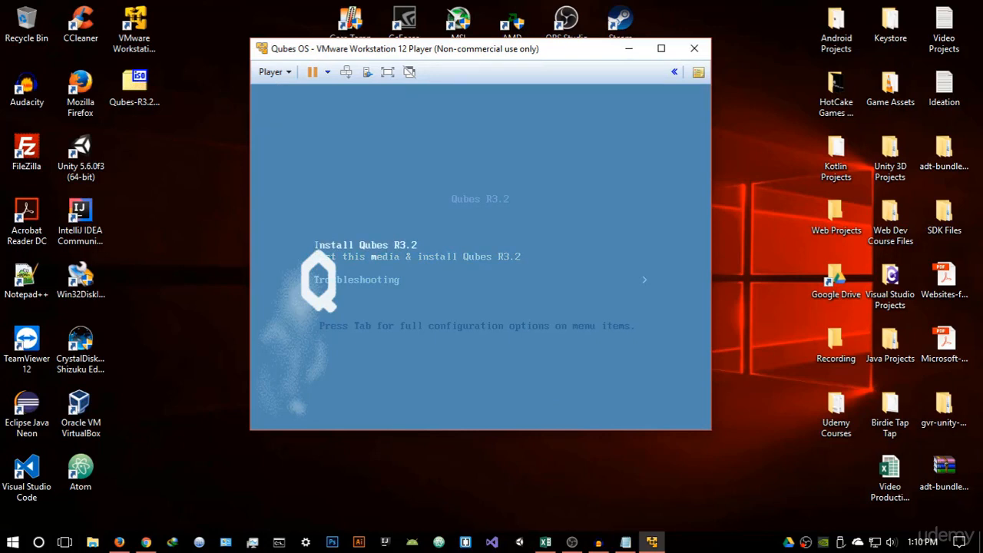
{"action": "key", "text": "Return"}
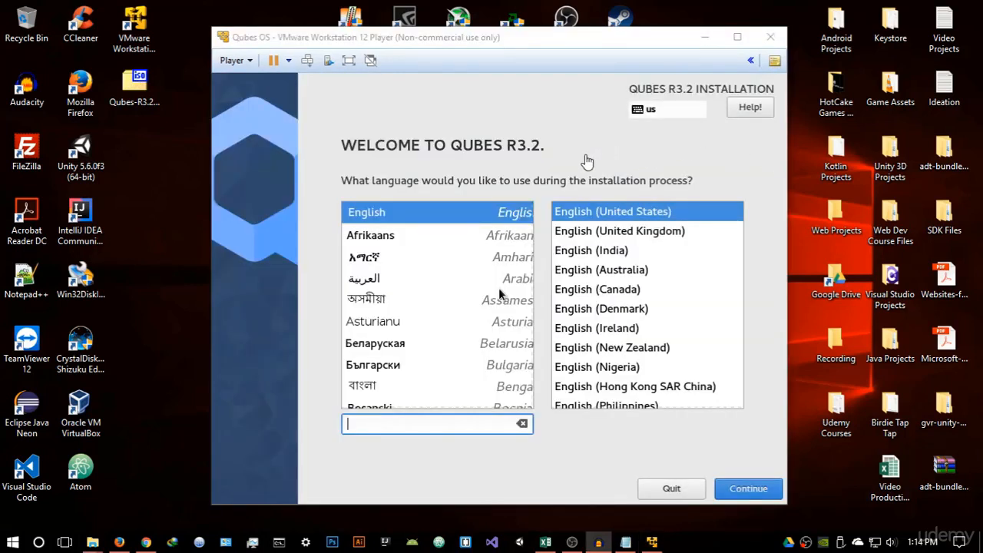
Continue with English (United States) as the installation language and review the English (US) keyboard layout
{"action": "left_click_drag", "start_coordinate": [559, 44], "coordinate": [559, 35]}
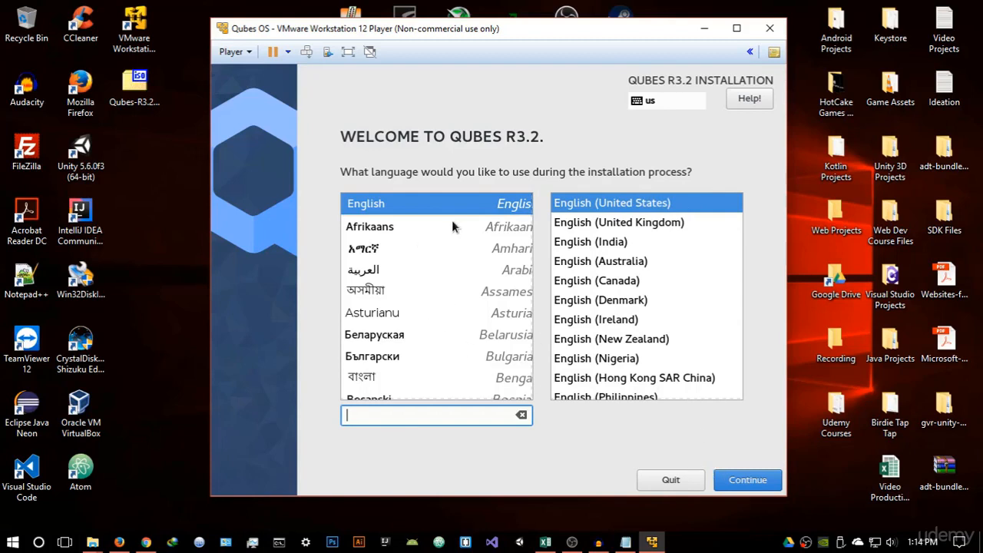
{"action": "left_click", "coordinate": [730, 490]}
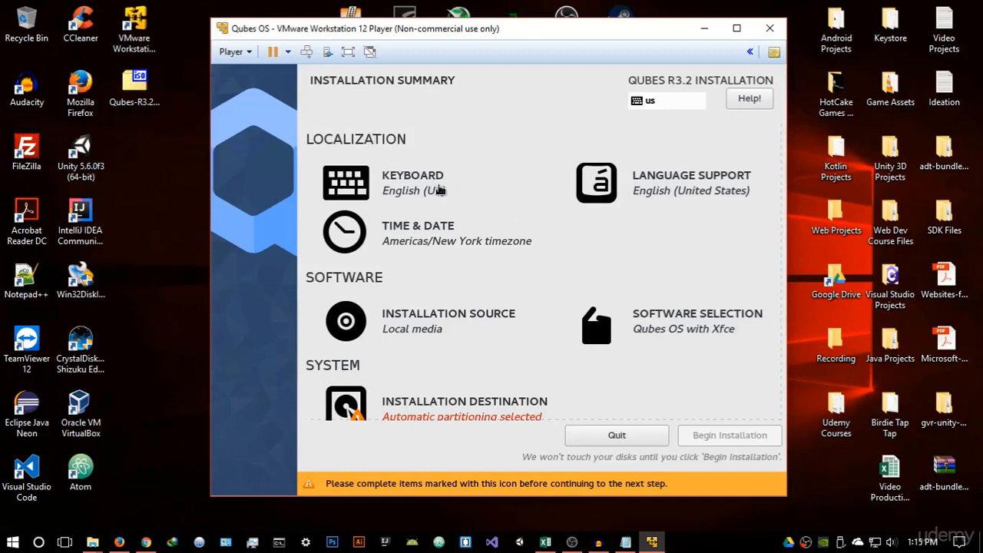
{"action": "left_click", "coordinate": [404, 190]}
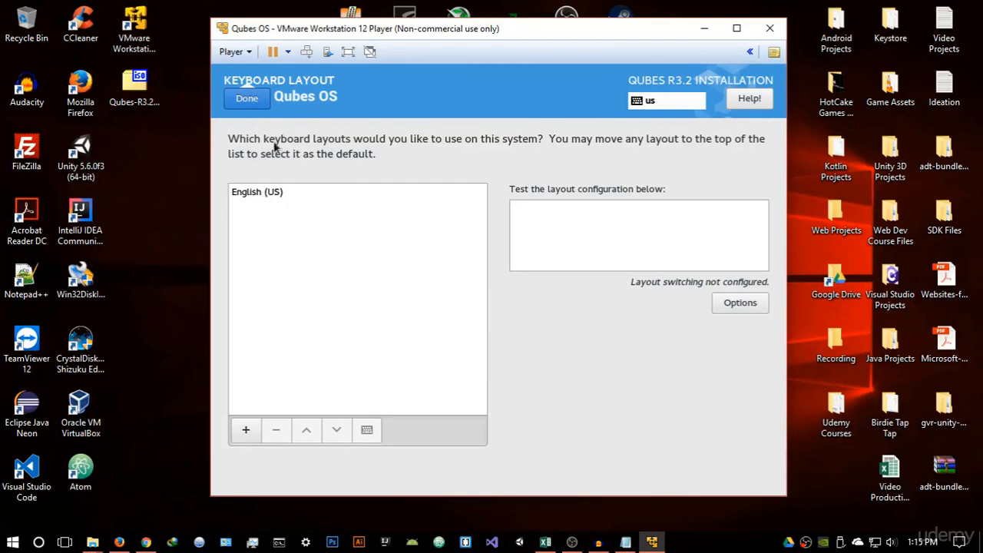
{"action": "left_click", "coordinate": [248, 100]}
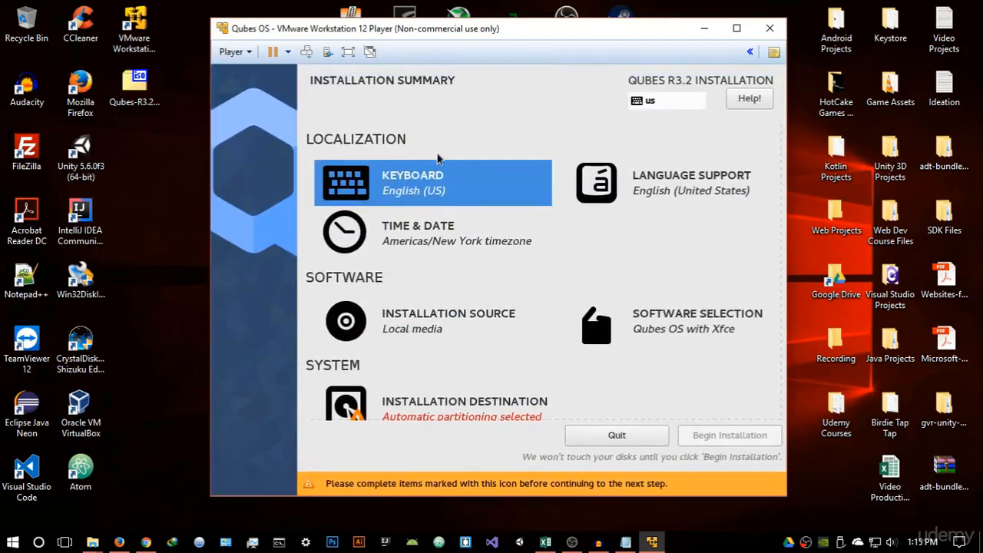
Tick English (United Kingdom), India and Australia language support, untick them again, and close Language Support
{"action": "left_click", "coordinate": [676, 192]}
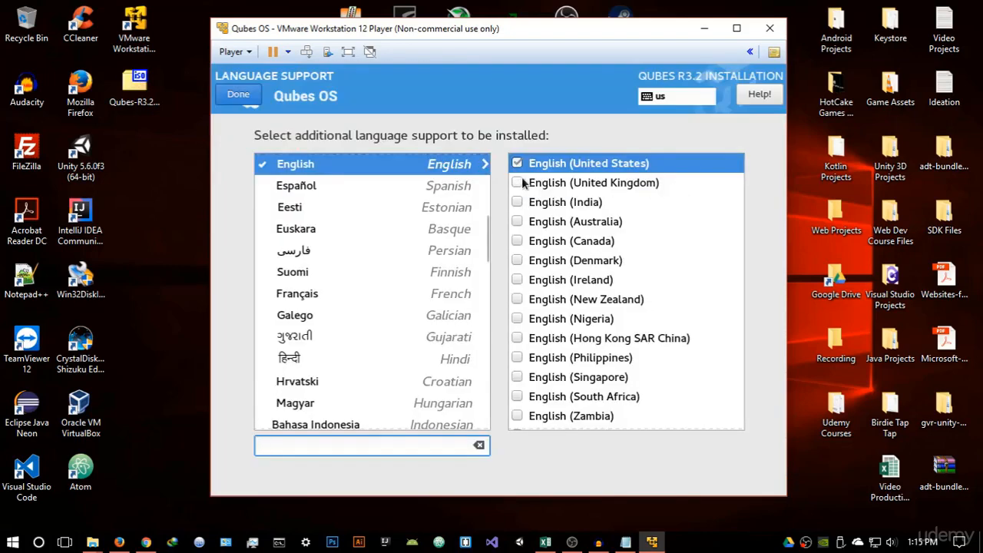
{"action": "left_click", "coordinate": [517, 183]}
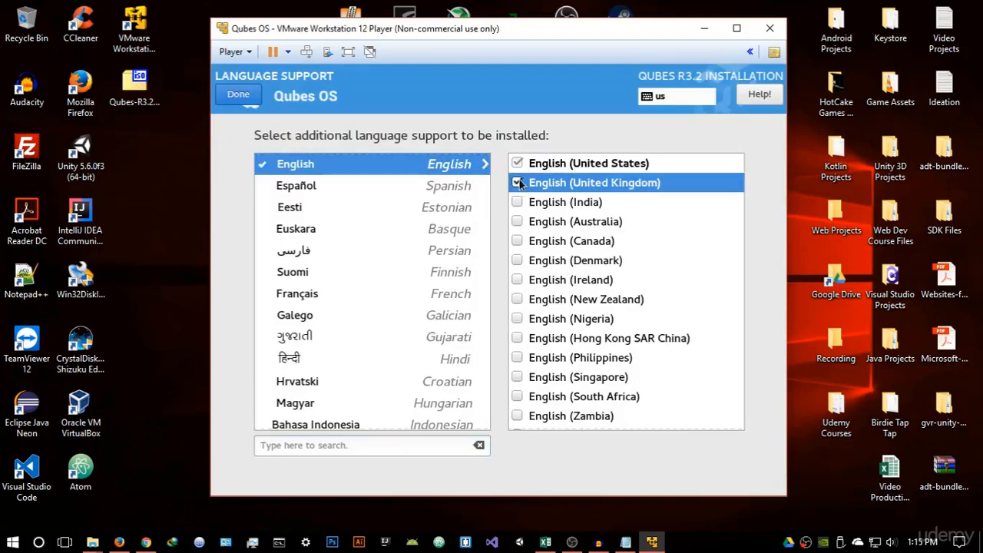
{"action": "left_click", "coordinate": [517, 202]}
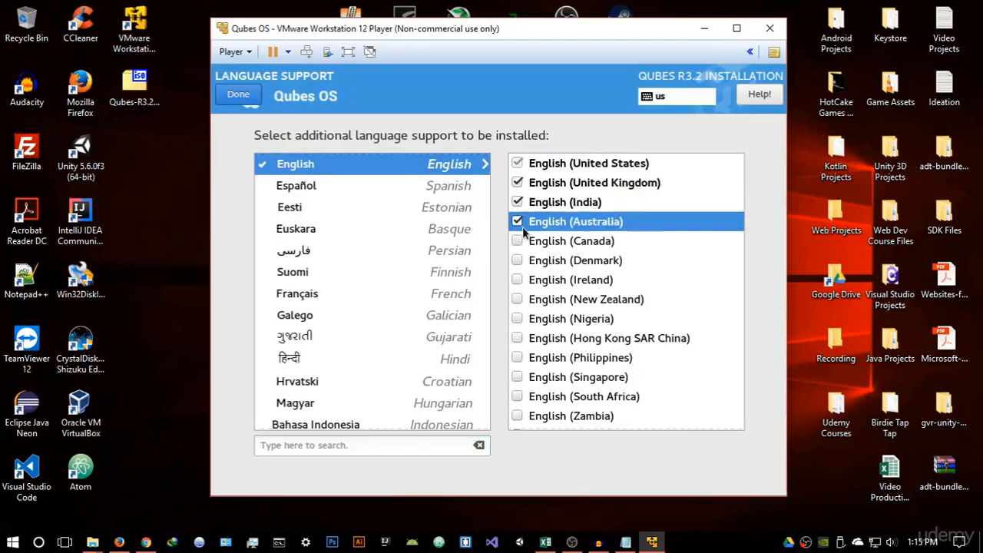
{"action": "left_click", "coordinate": [517, 222]}
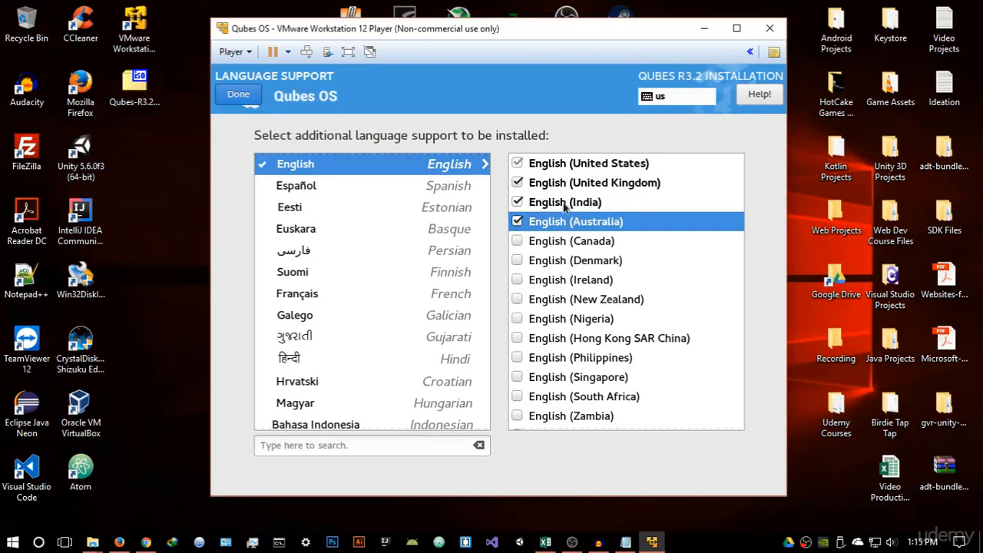
{"action": "left_click", "coordinate": [516, 221]}
{"action": "left_click", "coordinate": [517, 202]}
{"action": "left_click", "coordinate": [516, 183]}
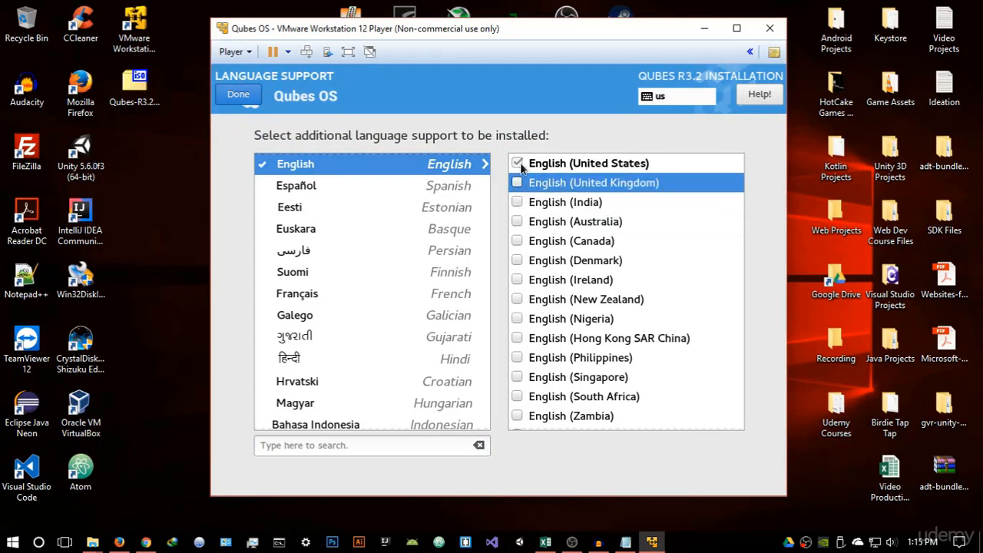
{"action": "left_click", "coordinate": [238, 96]}
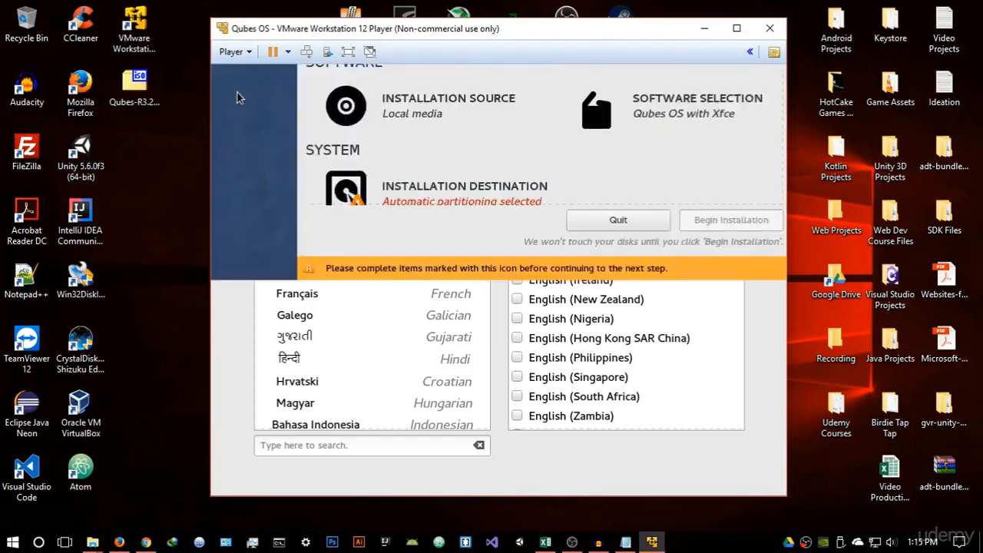
Switch the time format to AM/PM and back to 24-hour, then close Time & Date
{"action": "left_click", "coordinate": [463, 239]}
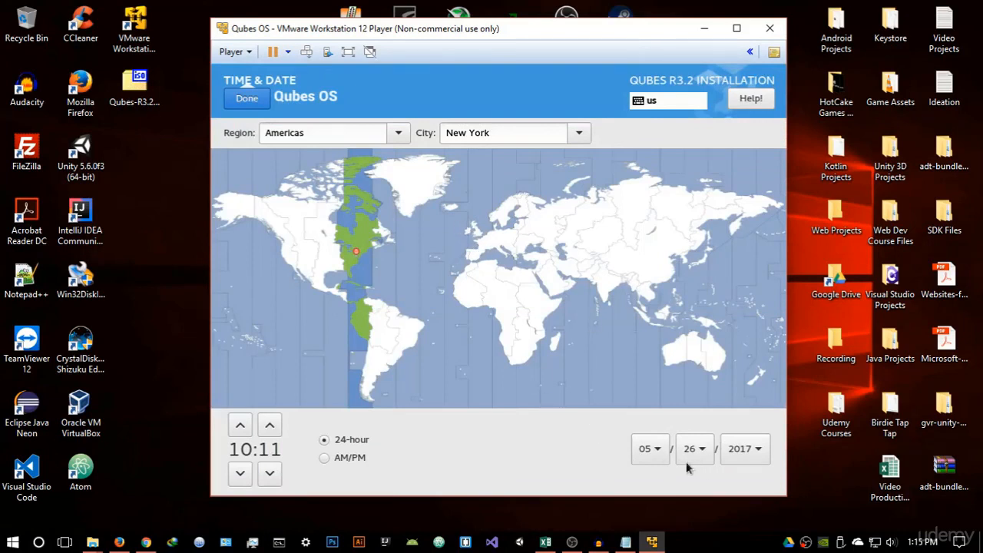
{"action": "left_click", "coordinate": [334, 457]}
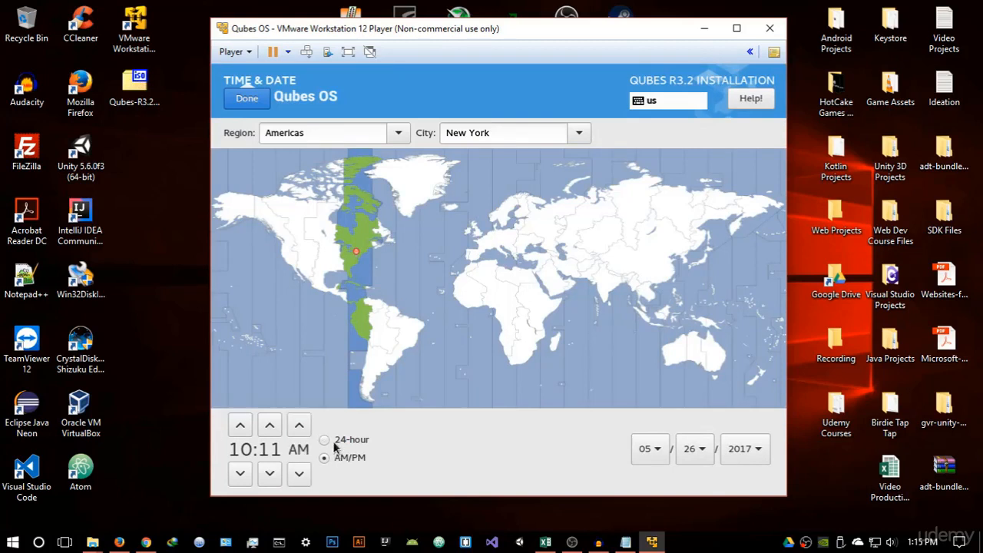
{"action": "left_click", "coordinate": [335, 443]}
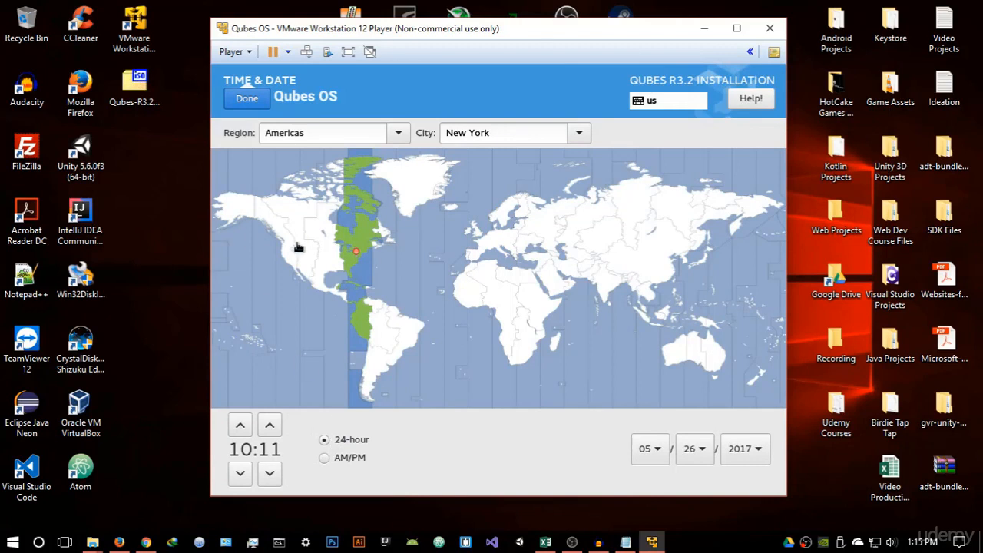
{"action": "left_click", "coordinate": [248, 98]}
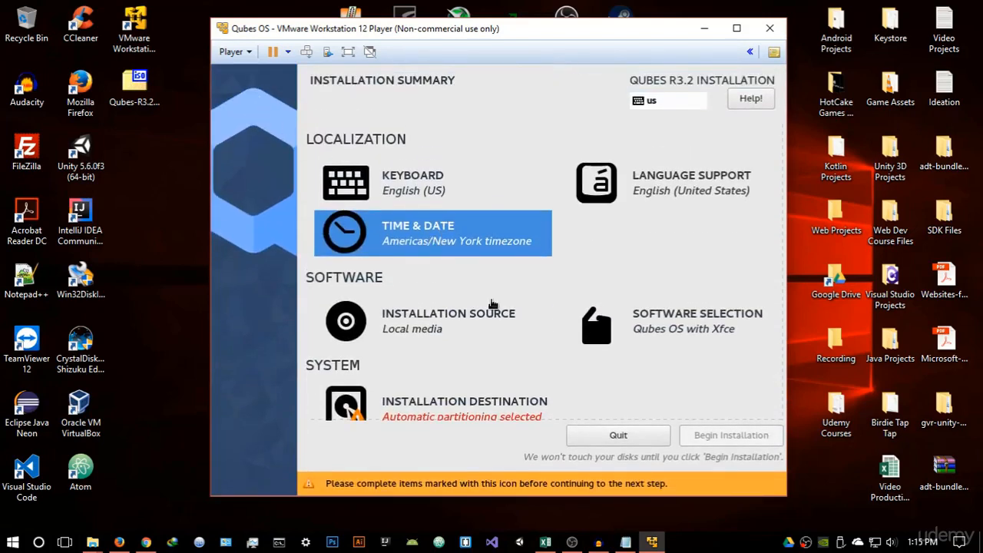
Select the Qubes OS with Xfce base environment in Software Selection and confirm it
{"action": "scroll", "coordinate": [492, 303], "scroll_direction": "down", "scroll_amount": 1}
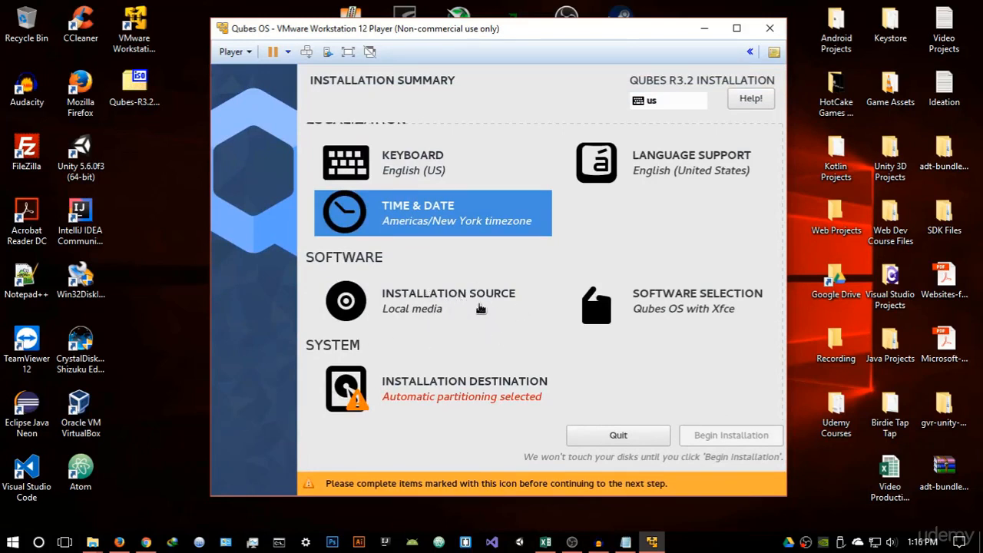
{"action": "left_click", "coordinate": [680, 307]}
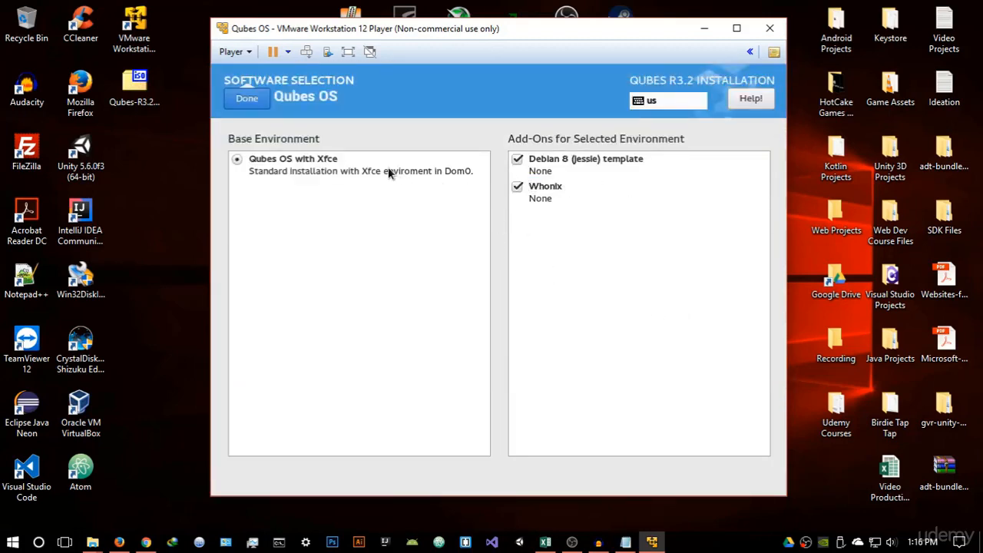
{"action": "left_click", "coordinate": [314, 163]}
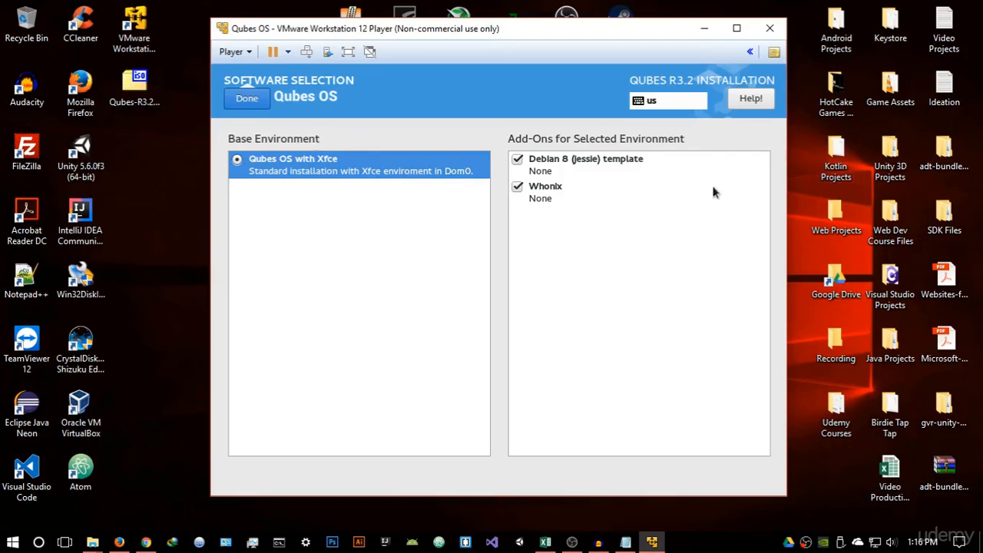
{"action": "left_click", "coordinate": [249, 98]}
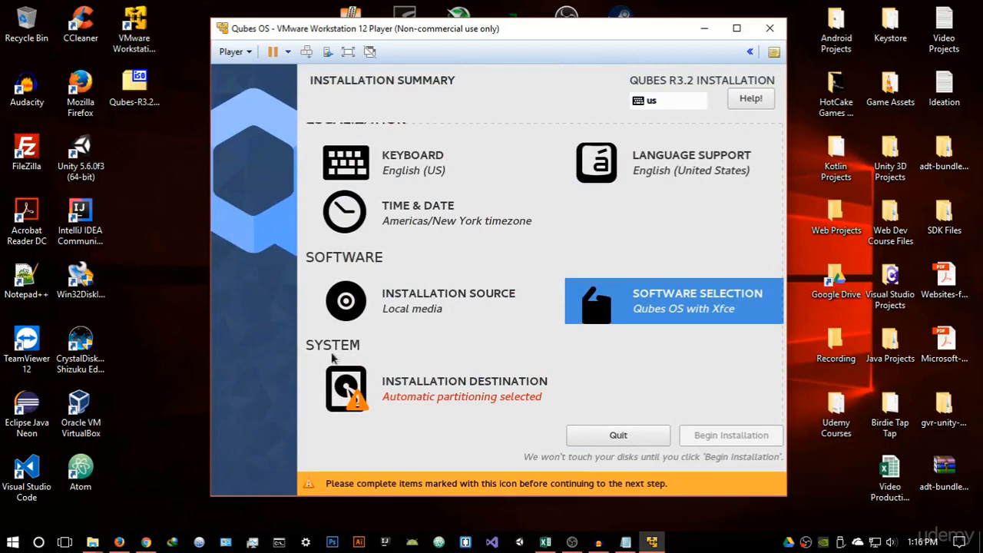
Open Installation Destination, keep the 30 GiB VMware disk selected, disable Encrypt my data, and confirm
{"action": "left_click", "coordinate": [442, 390]}
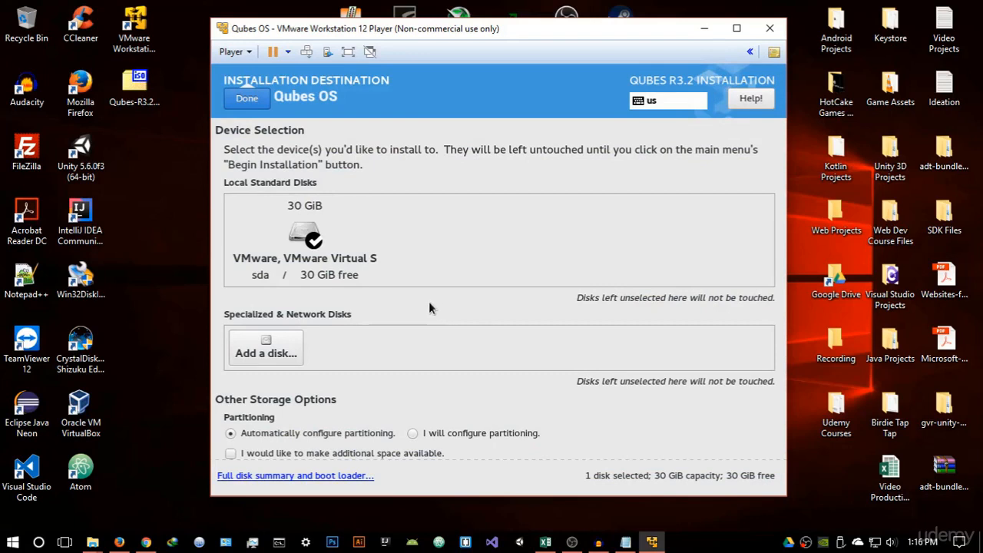
{"action": "left_click", "coordinate": [304, 258]}
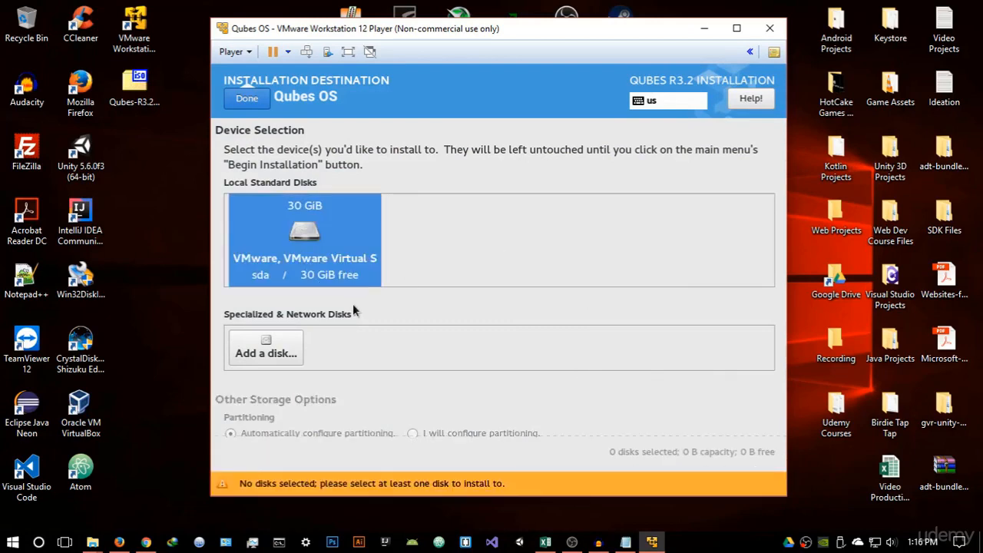
{"action": "left_click", "coordinate": [278, 349]}
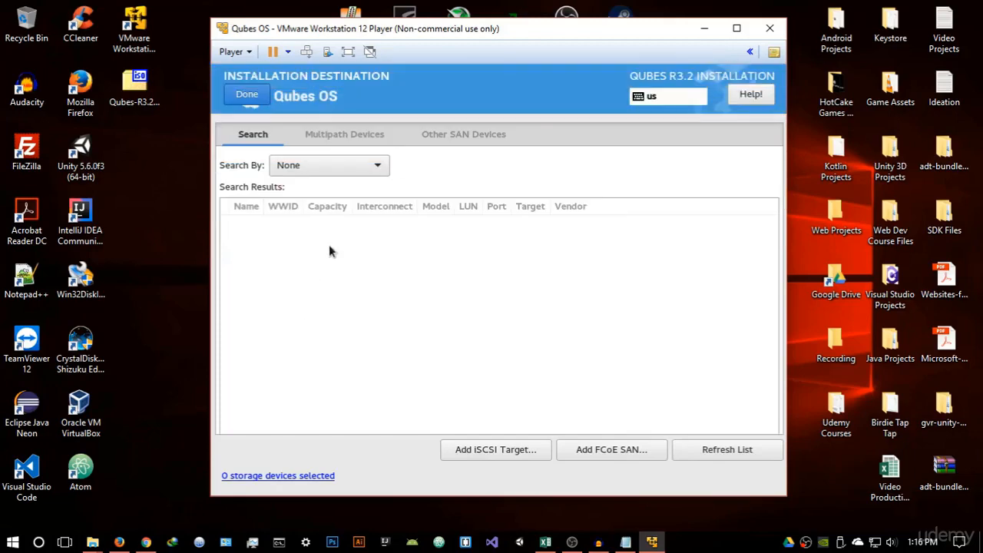
{"action": "left_click", "coordinate": [247, 95]}
{"action": "left_click", "coordinate": [321, 206]}
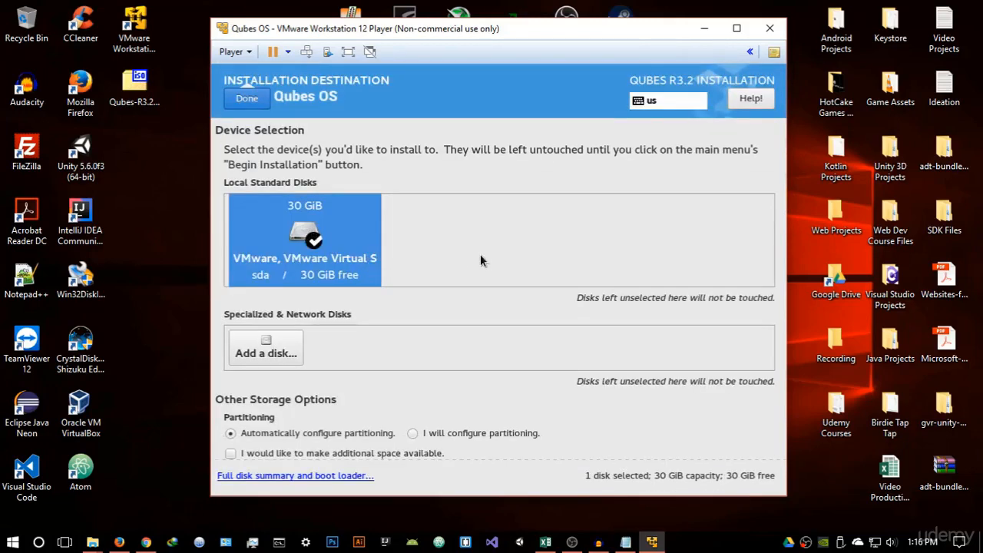
{"action": "scroll", "coordinate": [480, 261], "scroll_direction": "down", "scroll_amount": 1}
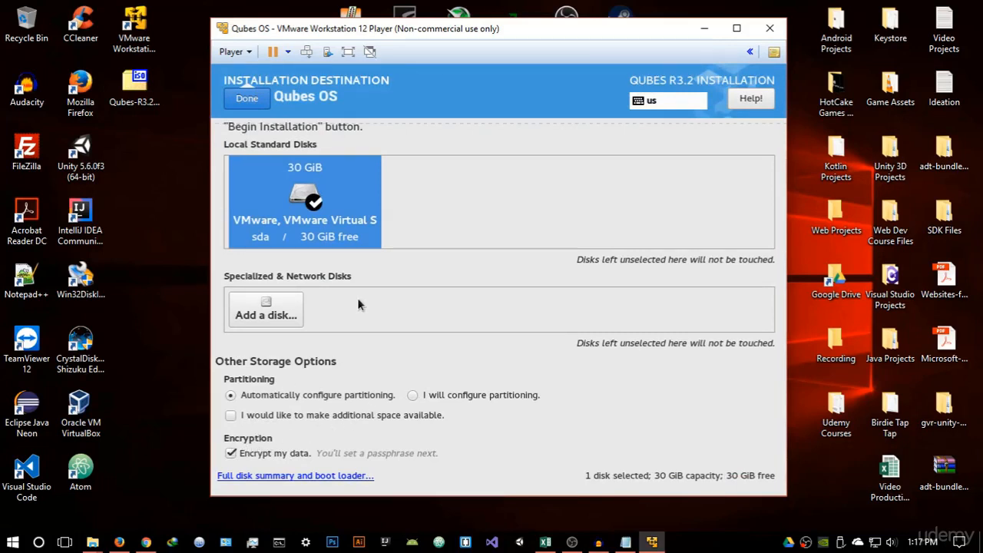
{"action": "left_click", "coordinate": [247, 453]}
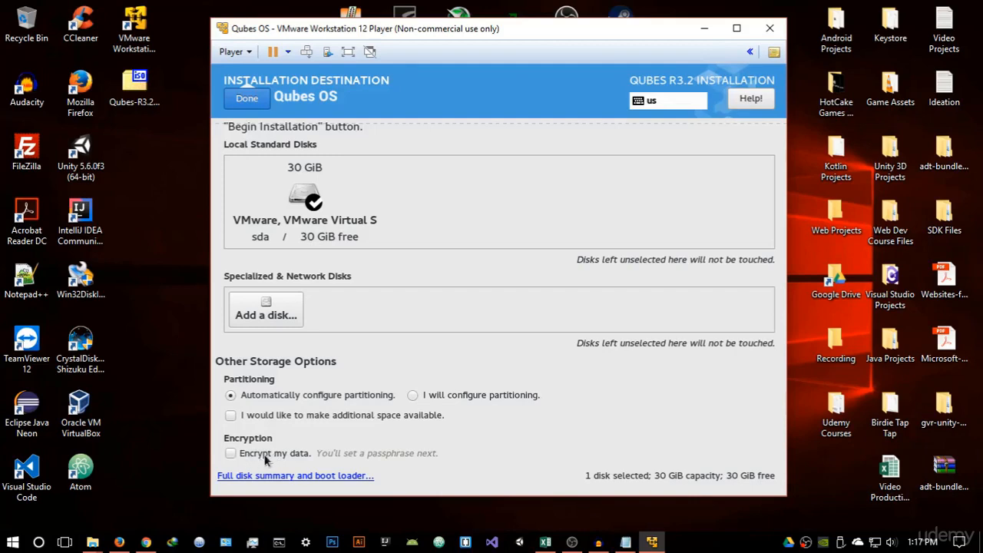
{"action": "left_click", "coordinate": [248, 100]}
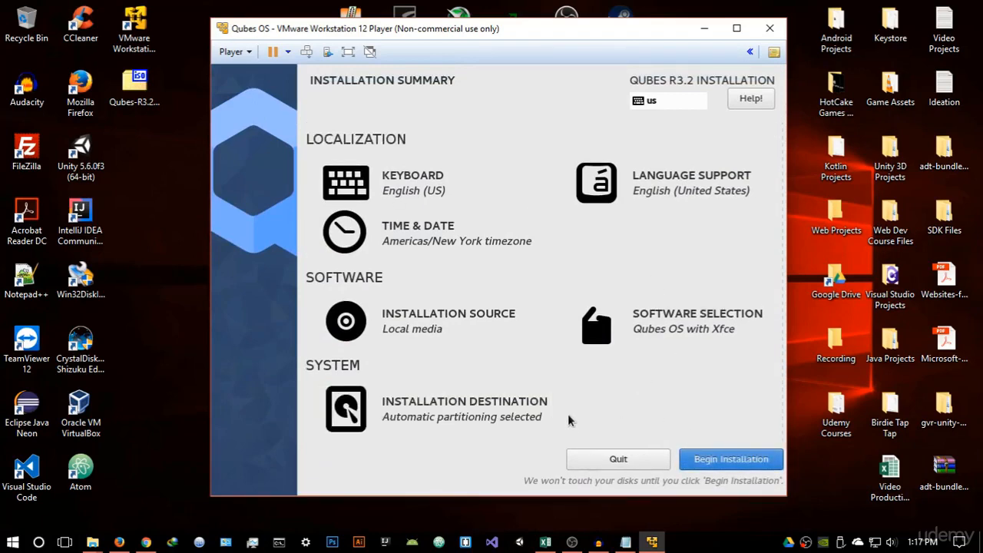
Reopen and confirm Installation Destination, then begin the installation
{"action": "left_click", "coordinate": [494, 419]}
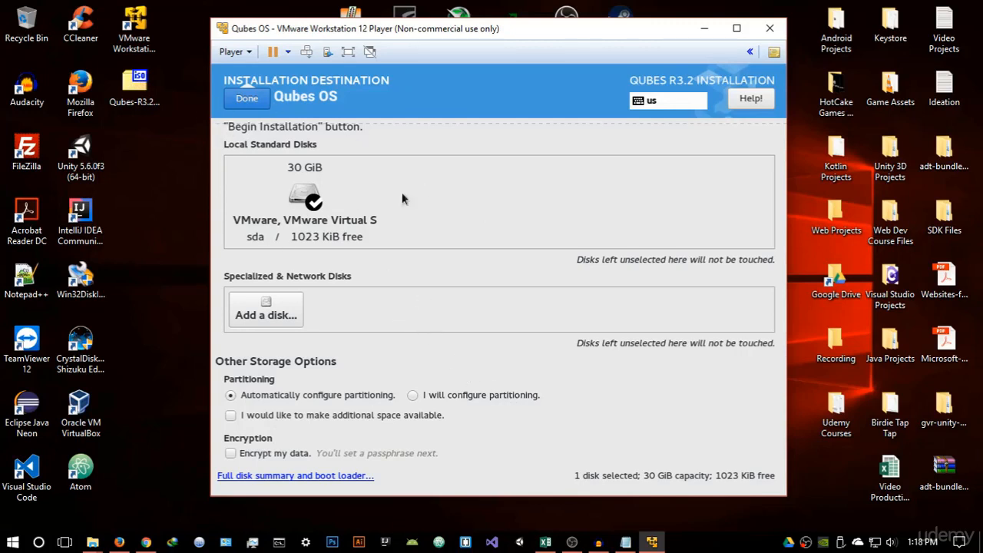
{"action": "left_click", "coordinate": [257, 102]}
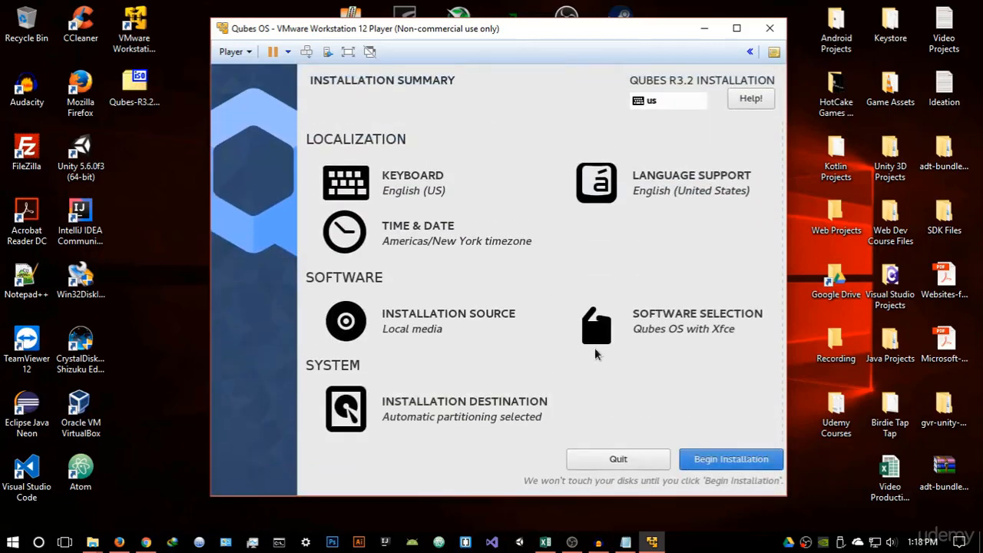
{"action": "left_click", "coordinate": [731, 460]}
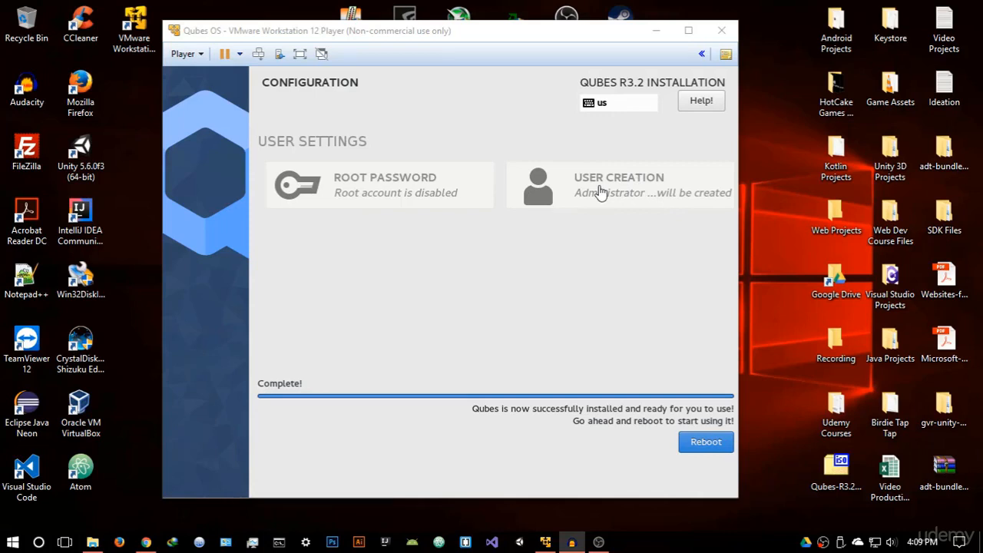
Reboot the newly installed Qubes system
{"action": "left_click", "coordinate": [704, 453]}
{"action": "left_click", "coordinate": [701, 449]}
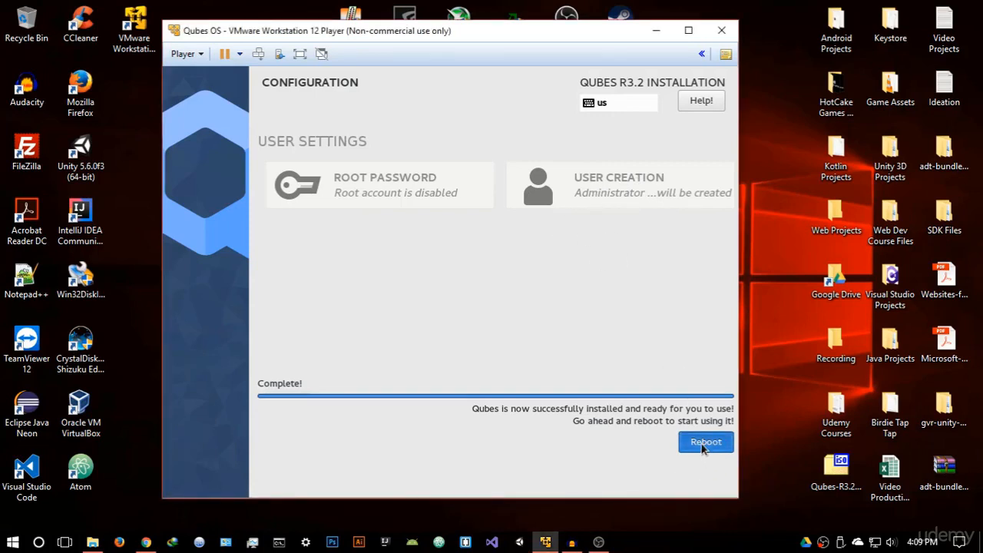